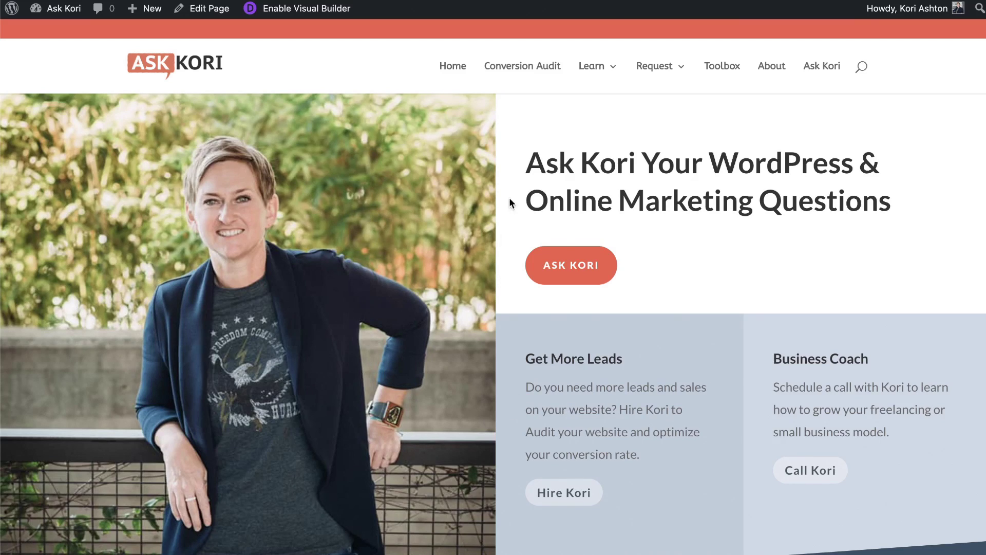
Step: Preview Ask Kori's Request menu, then a sample site's RAT CONTROL and PEST CONTROL image dropdowns
mouse_move(656, 72)
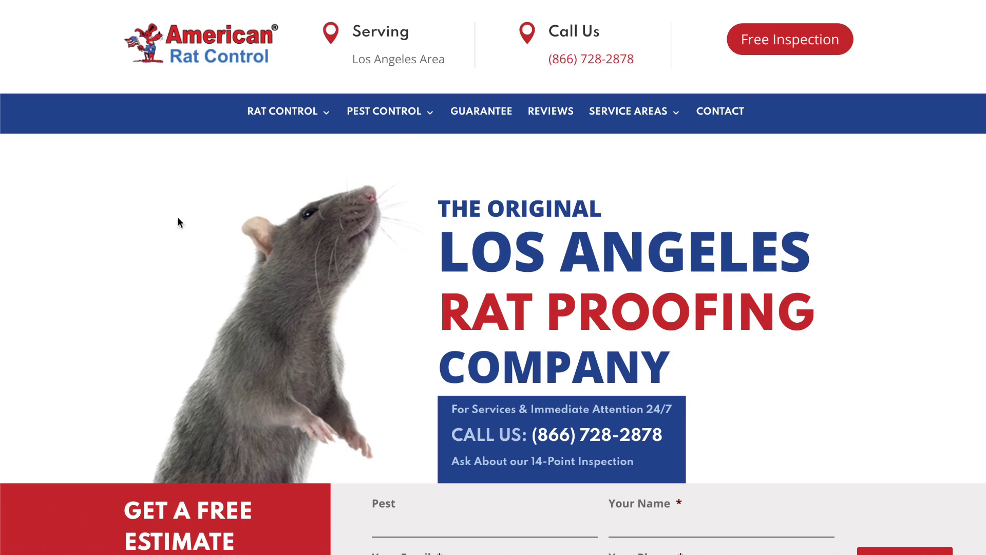
mouse_move(290, 121)
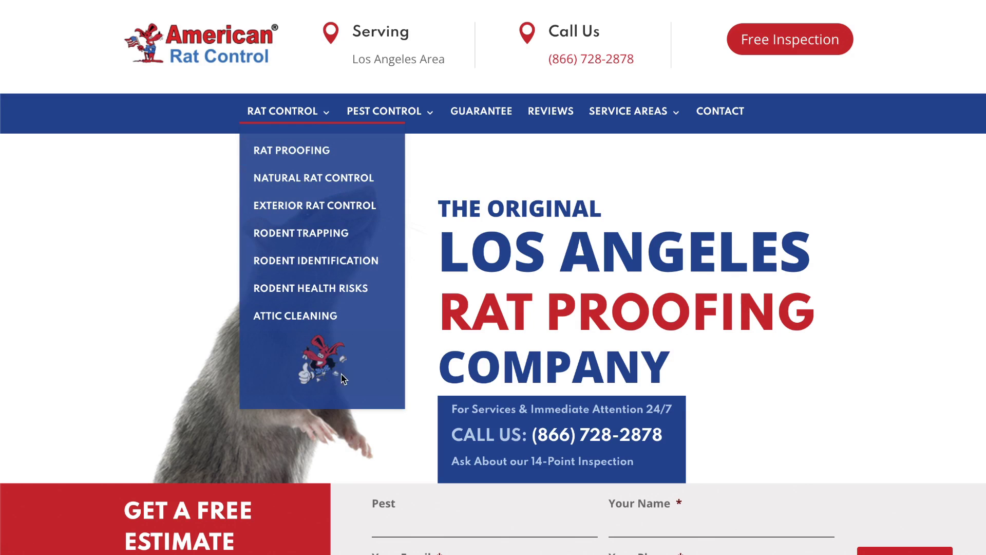
mouse_move(395, 118)
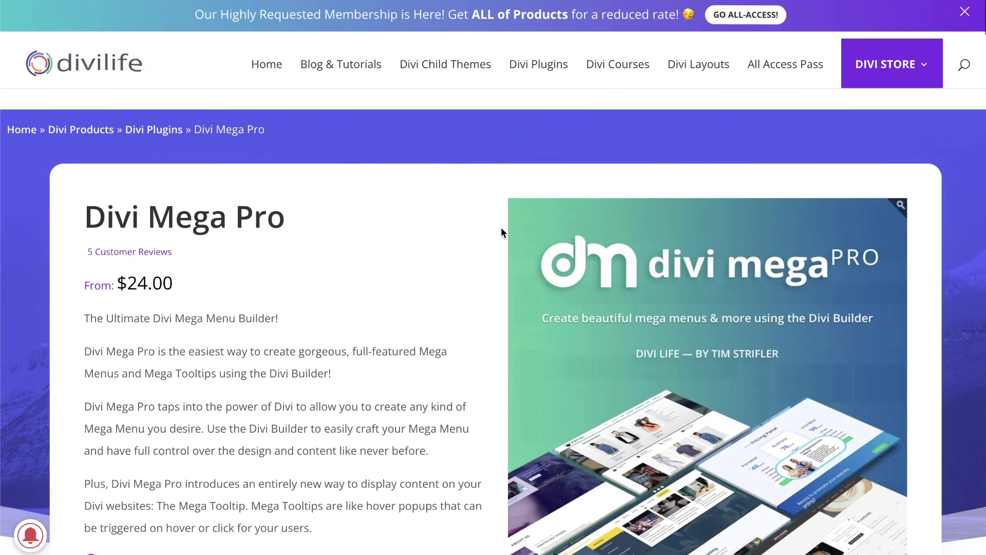
Step: Leave the Divi Mega Pro page for the Ask Kori site's Media Library grid
scroll(501, 227, down, 3)
scroll(500, 227, up, 3)
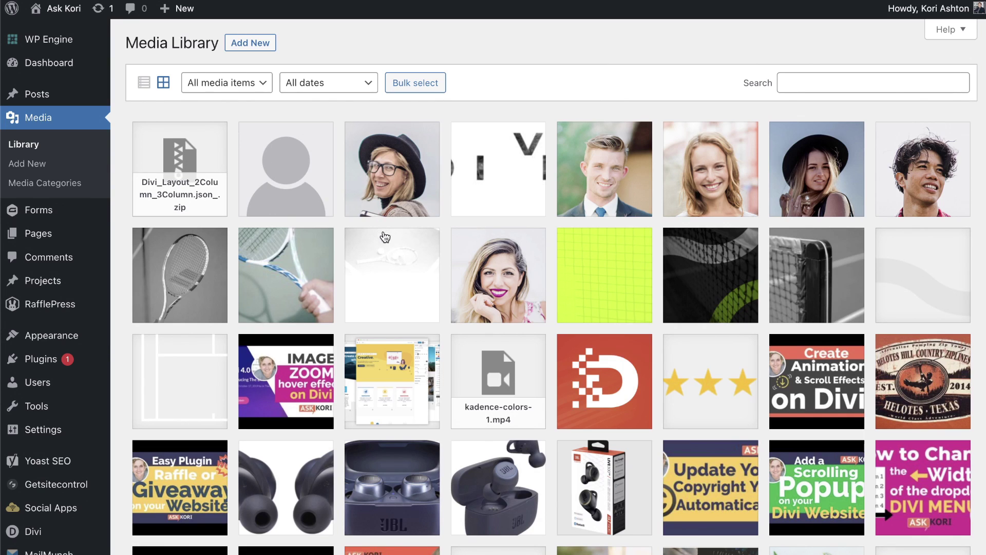
Step: Browse the Media Library, viewing and closing the trophy image's details
scroll(388, 240, down, 9)
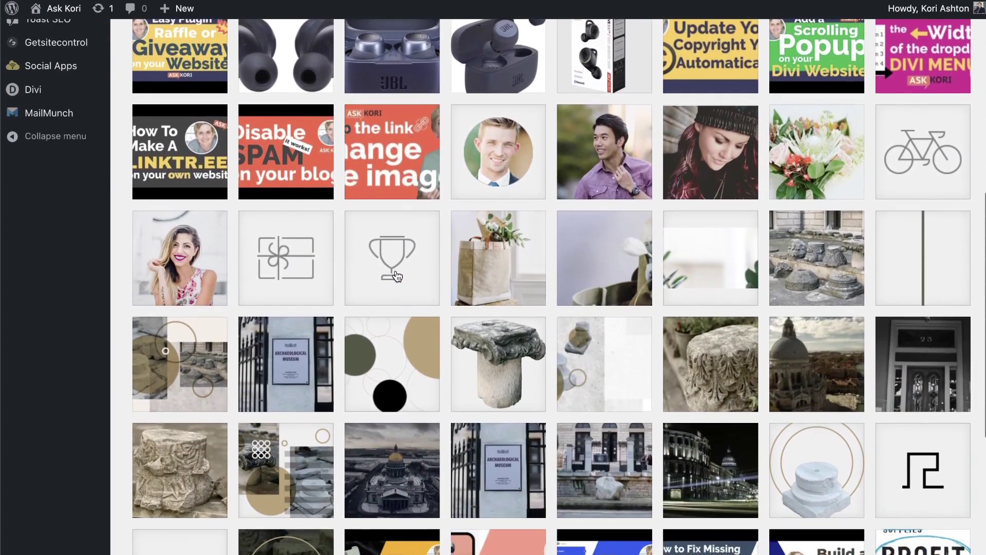
click(397, 276)
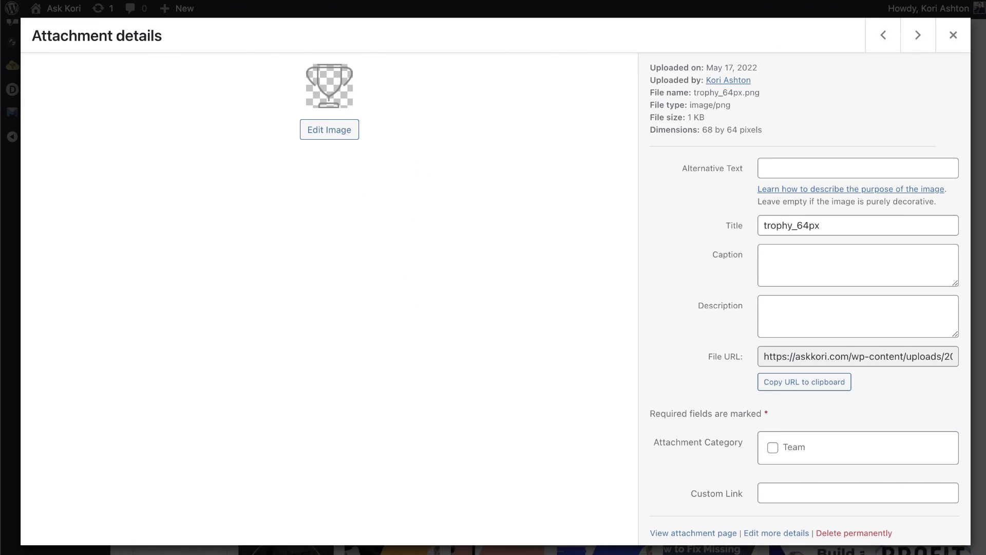
click(953, 35)
scroll(442, 428, down, 4)
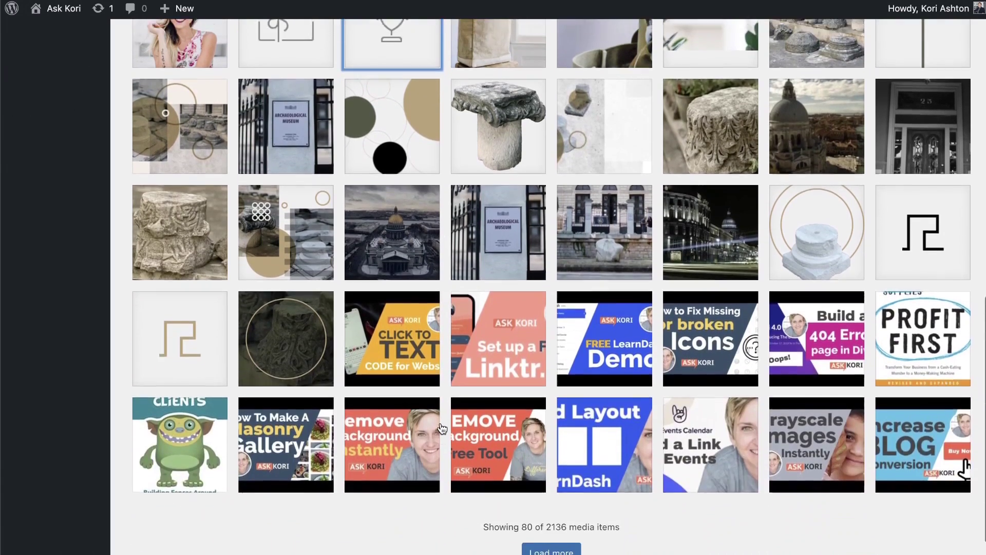
scroll(442, 428, up, 13)
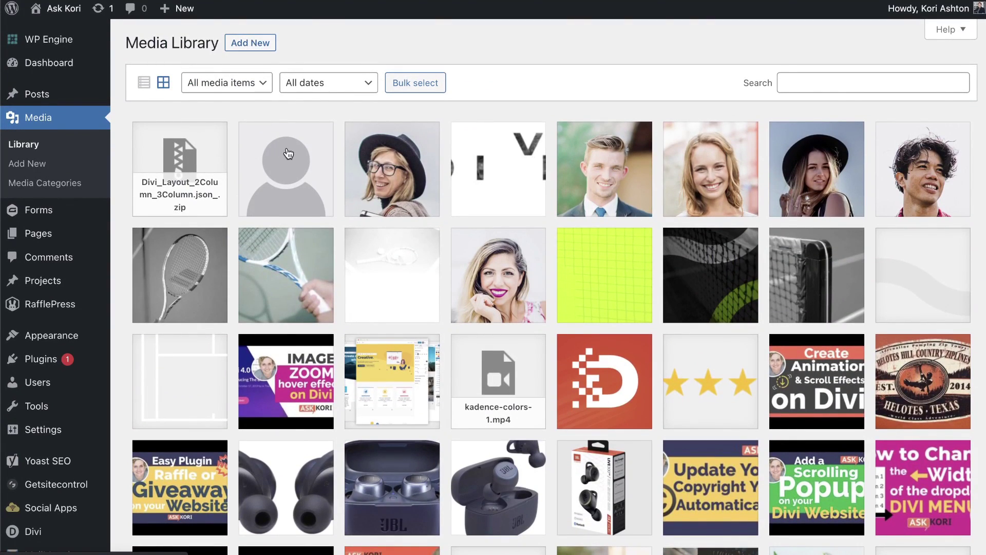
Step: Search the library for 'logo' and copy the Press Happi logo's file URL
click(814, 86)
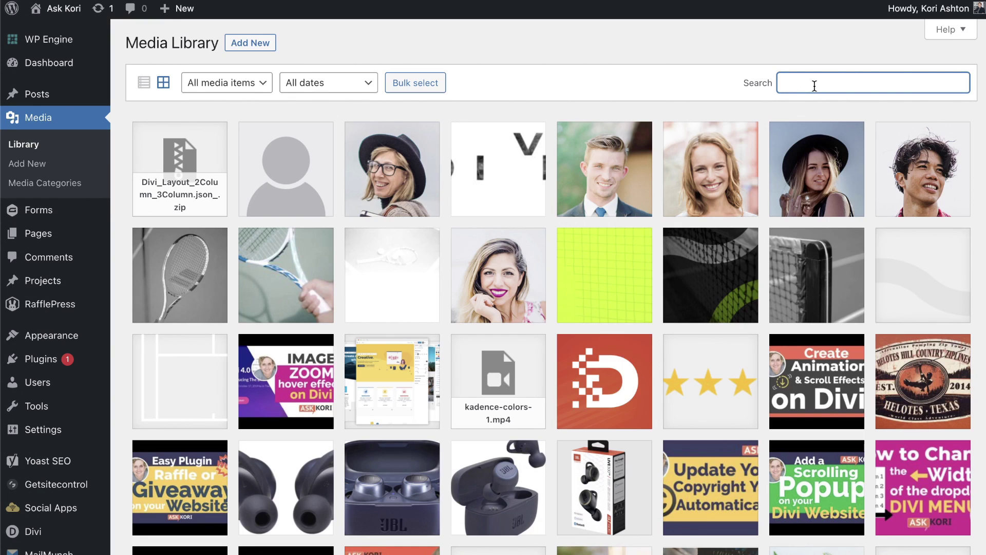
text(logo)
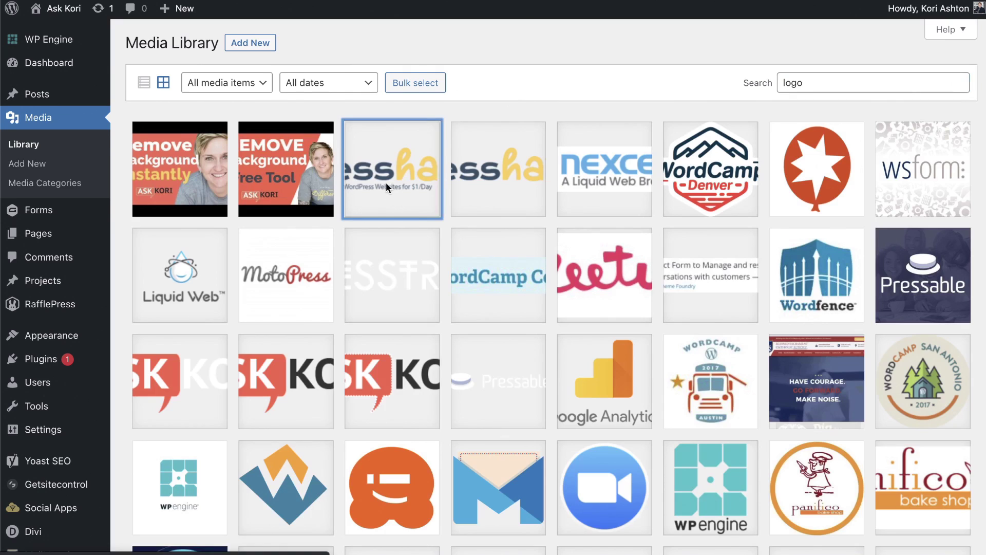
click(386, 184)
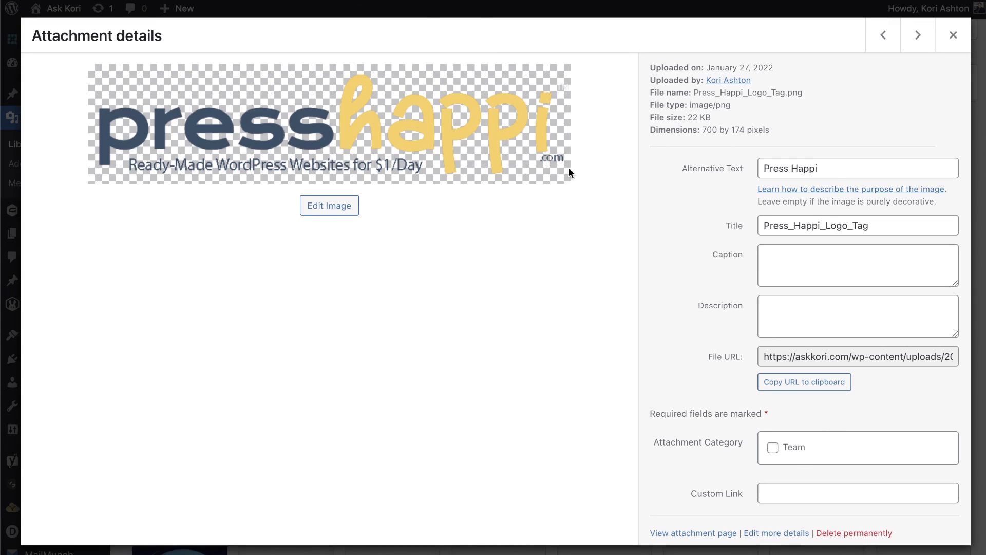
scroll(740, 281, down, 1)
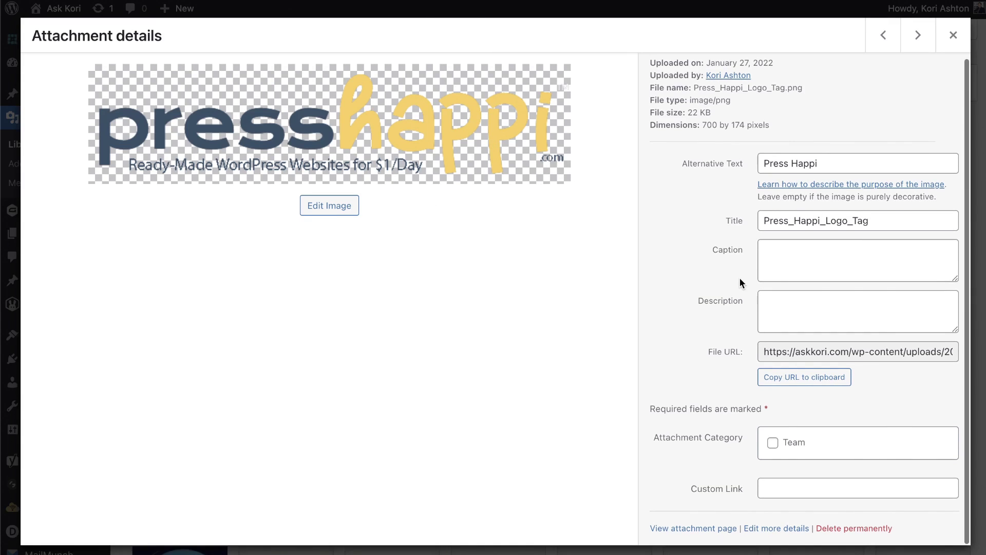
click(809, 378)
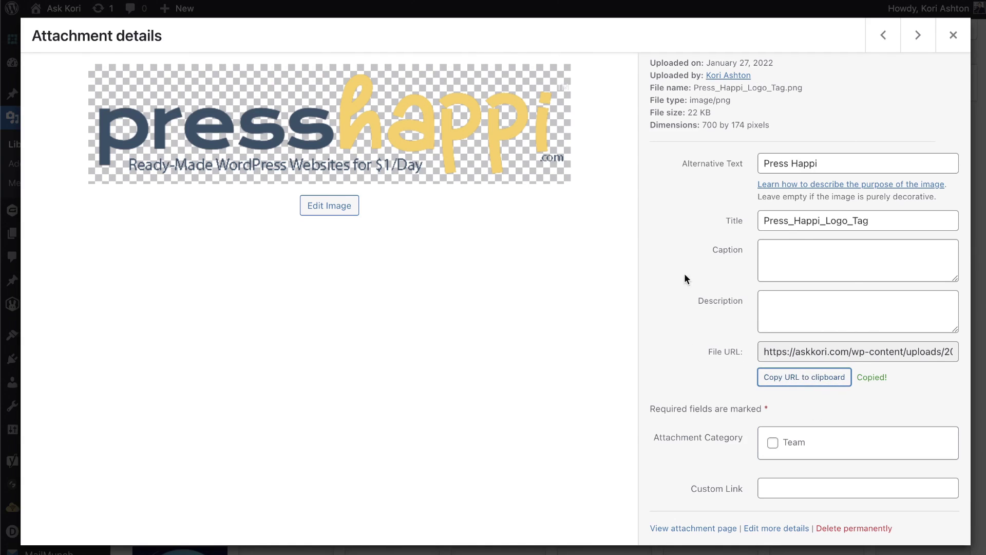
click(953, 35)
Step: Open Appearance > Menus with Main Menu selected and look through its items and Learn submenu
mouse_move(66, 338)
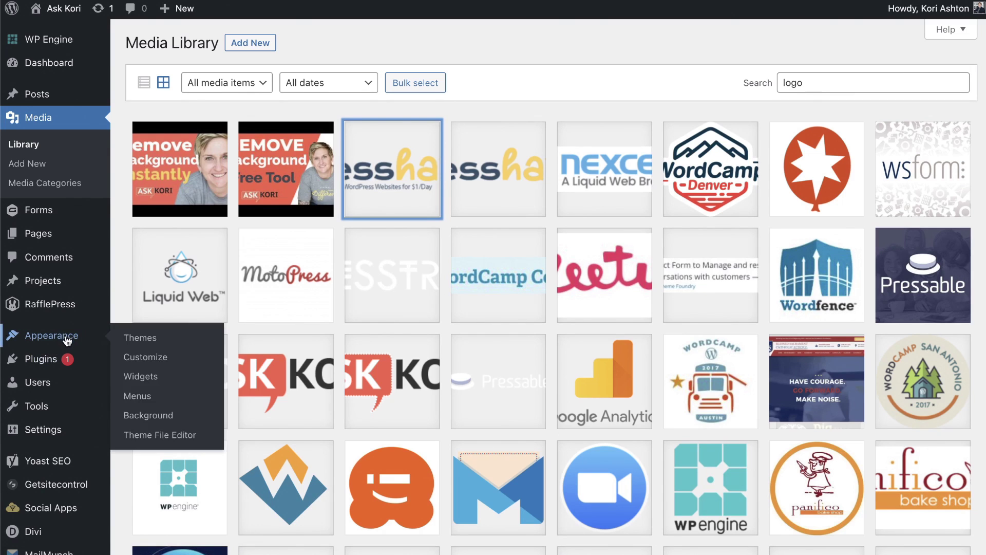
click(147, 396)
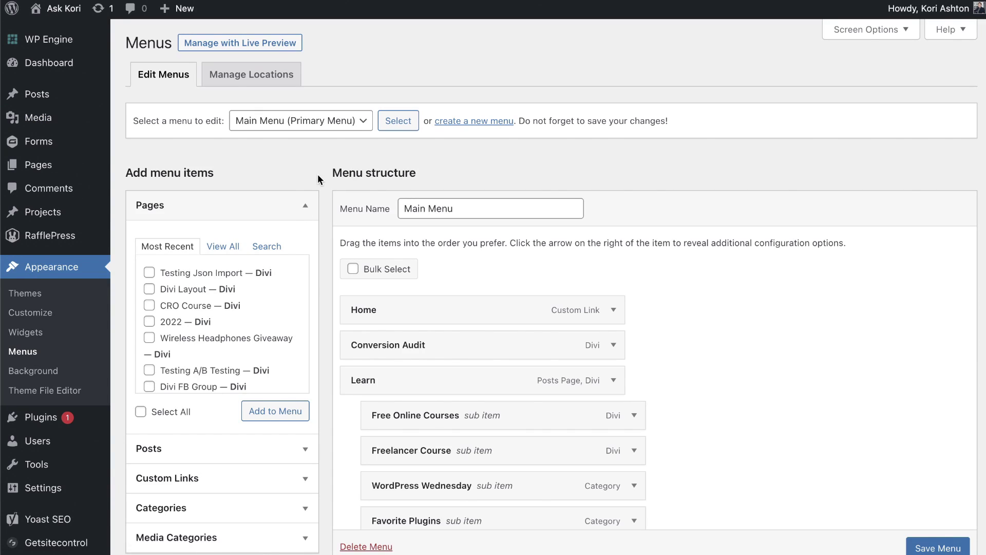
click(320, 122)
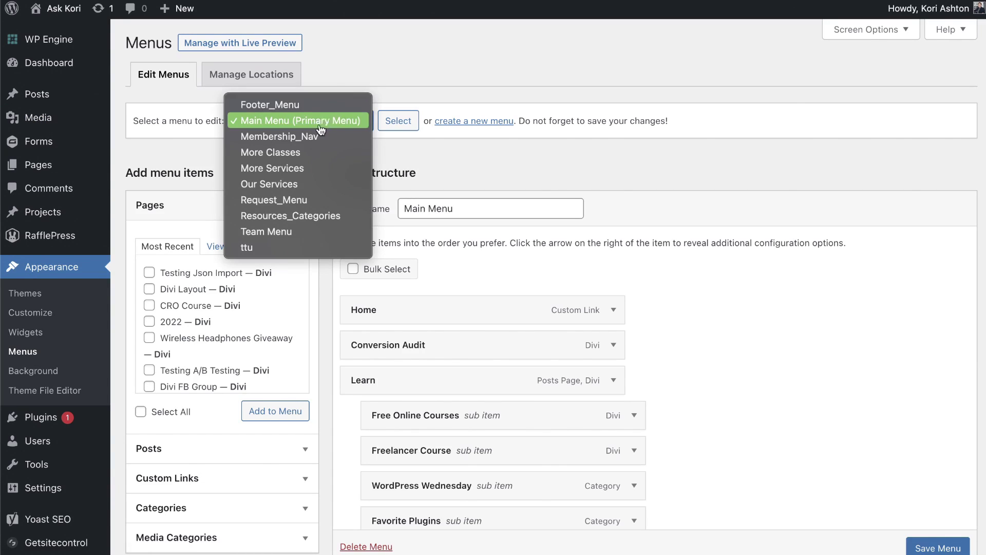
click(415, 158)
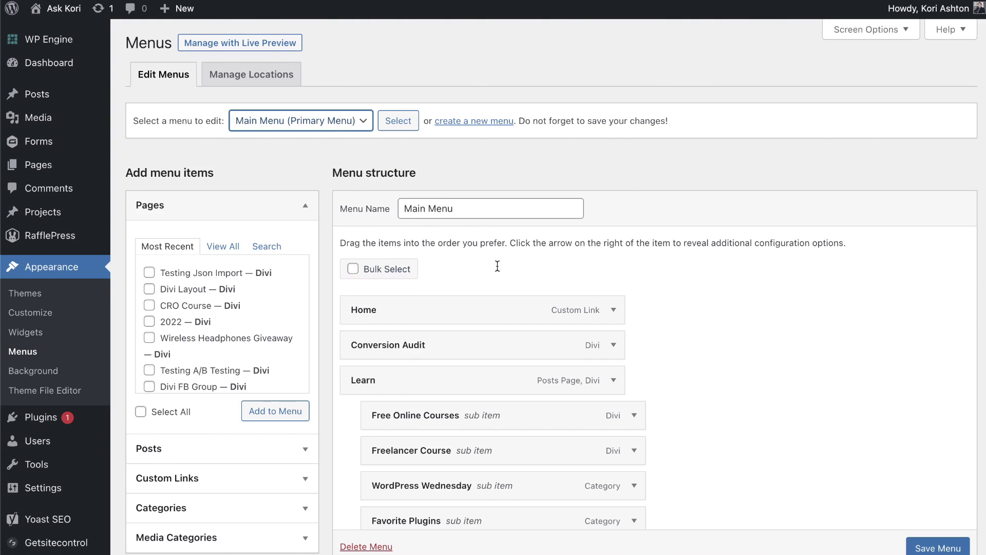
scroll(705, 408, down, 5)
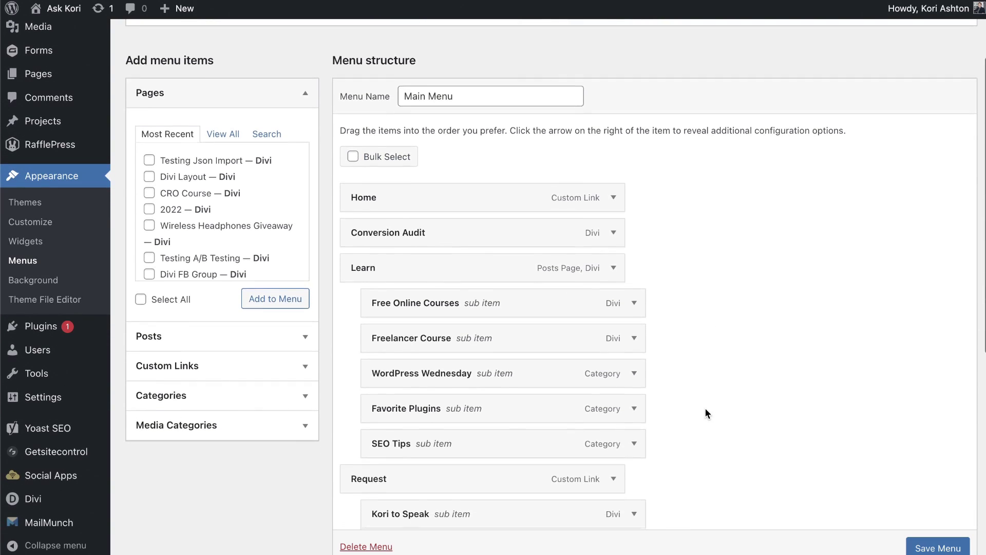
scroll(704, 408, down, 4)
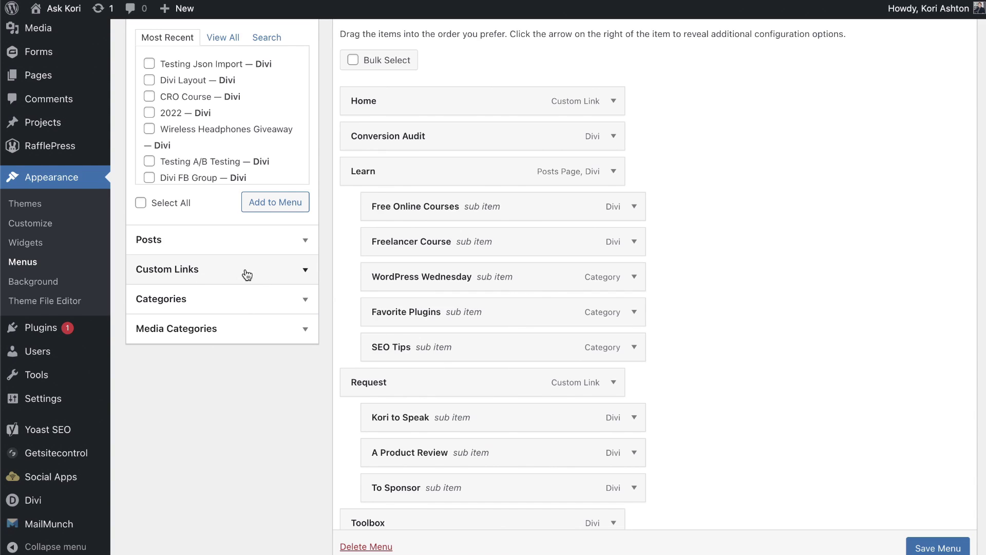
scroll(235, 273, up, 3)
scroll(236, 273, up, 1)
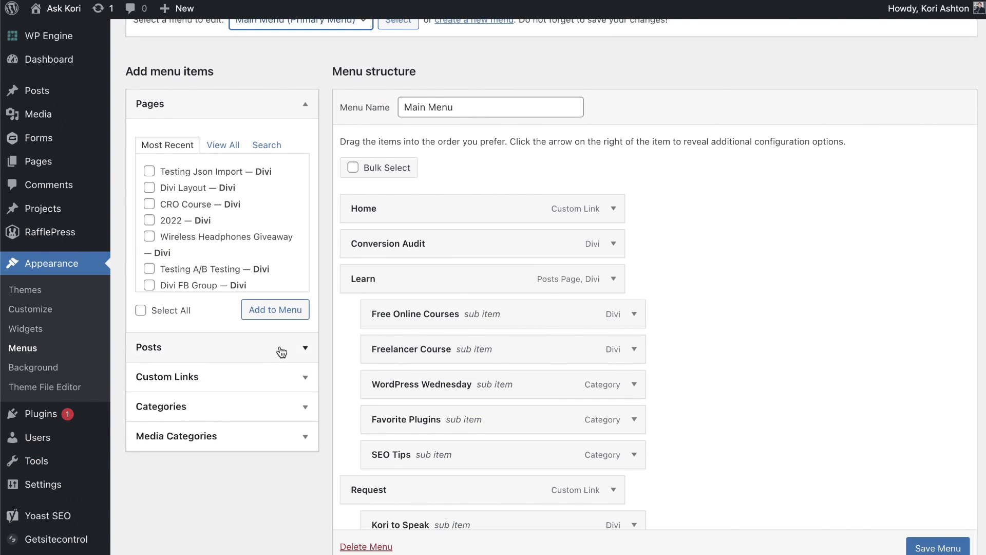
scroll(281, 352, up, 4)
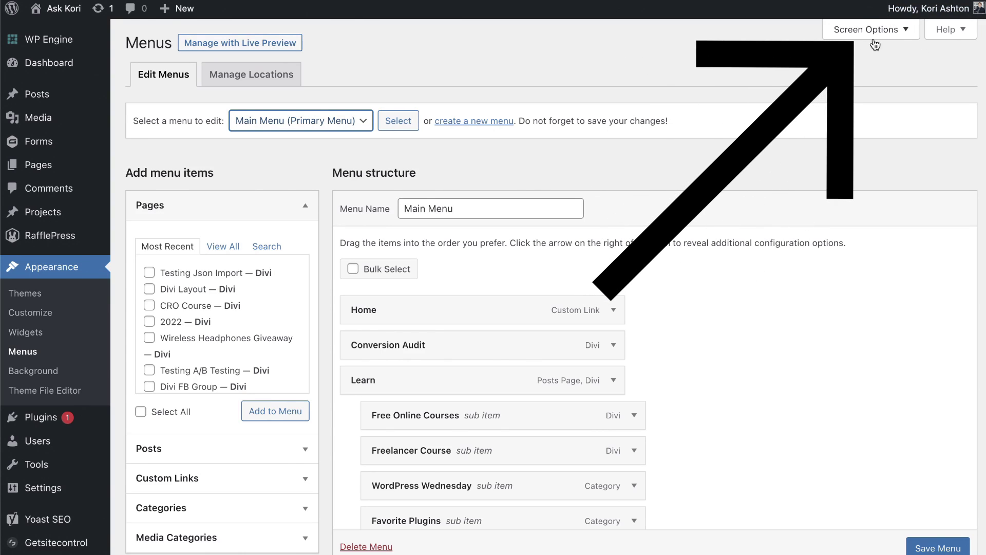
Step: Turn on the Custom Links box in the menu editor's Screen Options
click(888, 32)
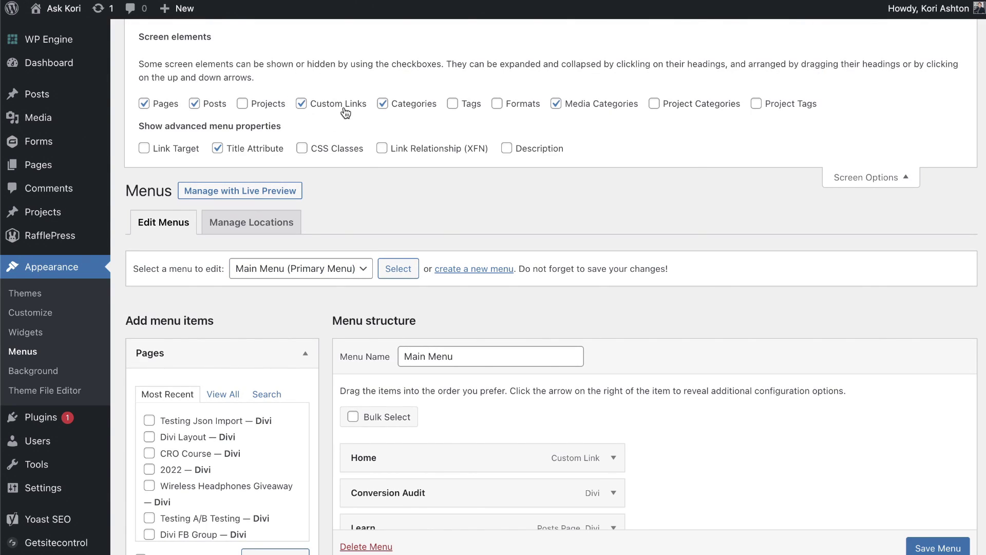
click(301, 104)
click(855, 179)
scroll(226, 339, down, 3)
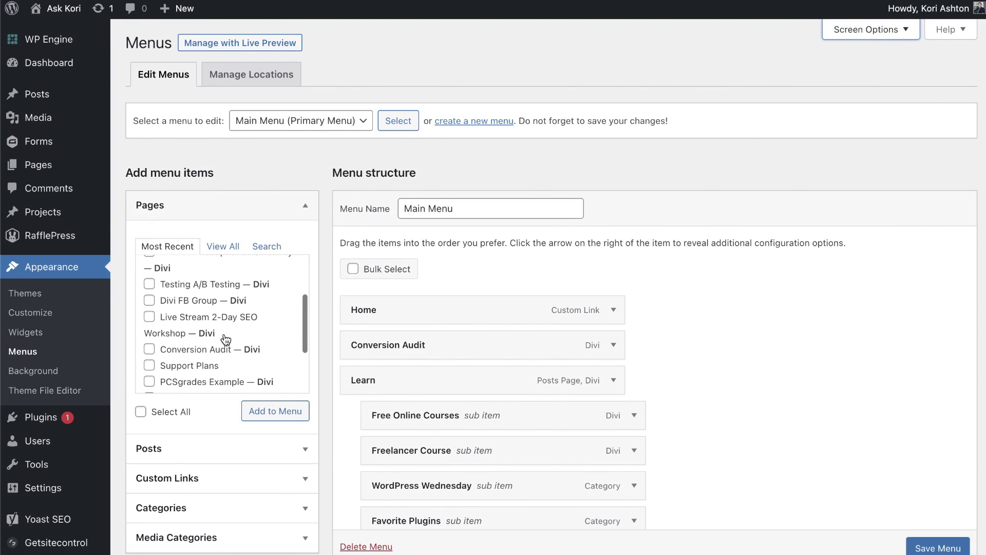
scroll(205, 485, down, 2)
scroll(207, 484, down, 1)
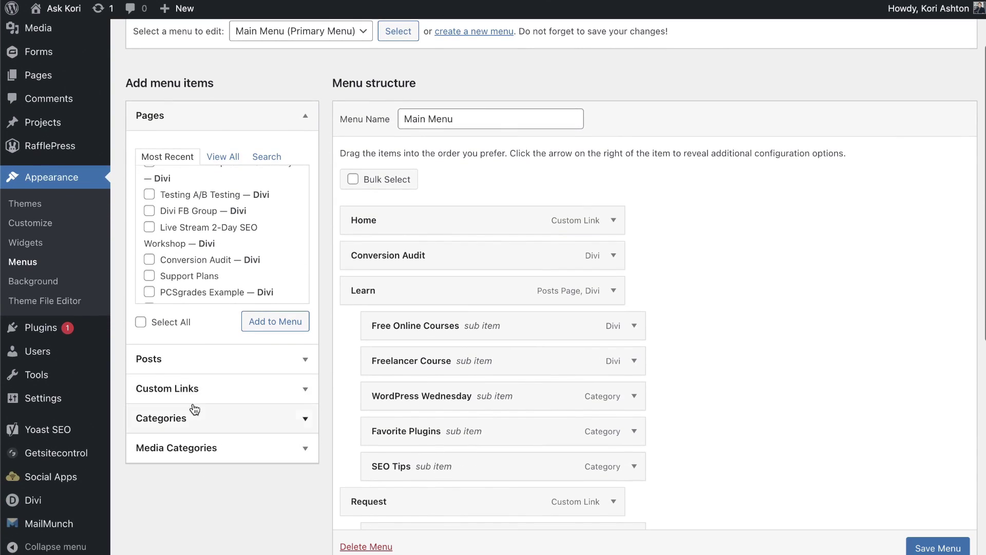
click(199, 392)
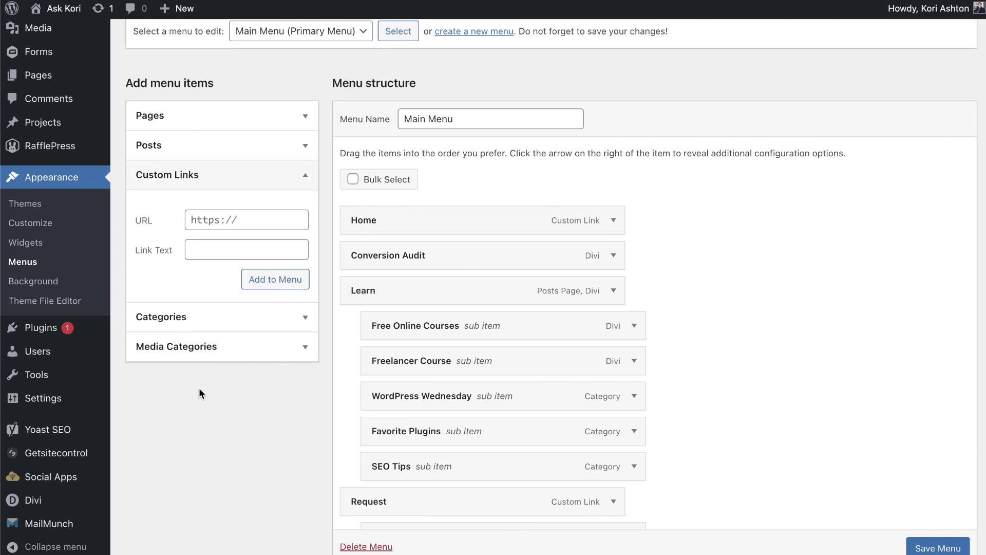
click(220, 213)
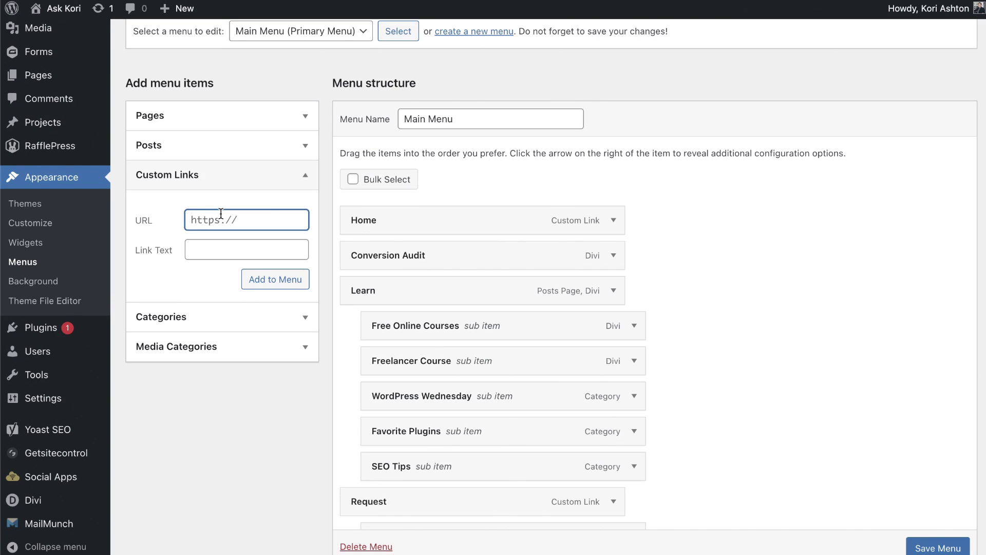
text(h)
text(ttps://presshappi.com)
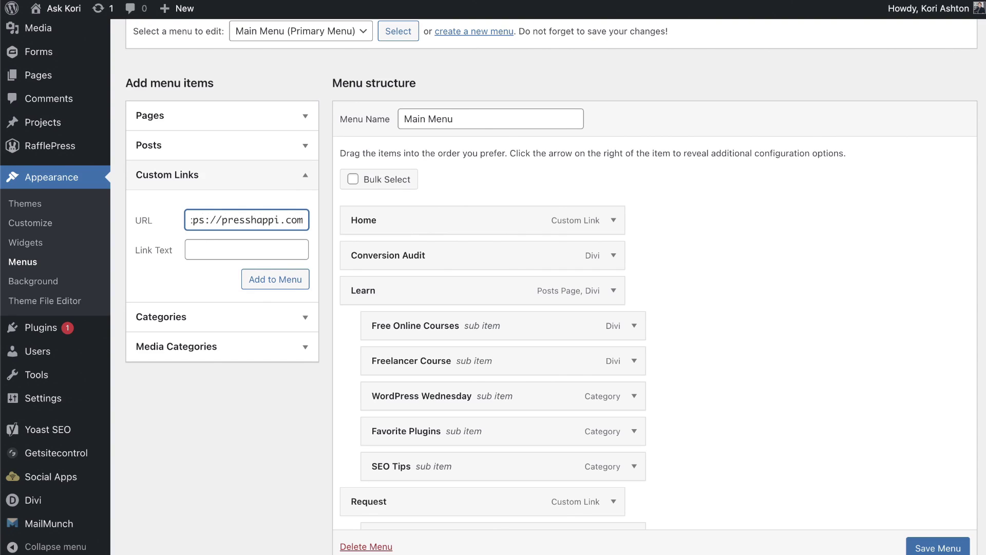
text(/)
click(211, 250)
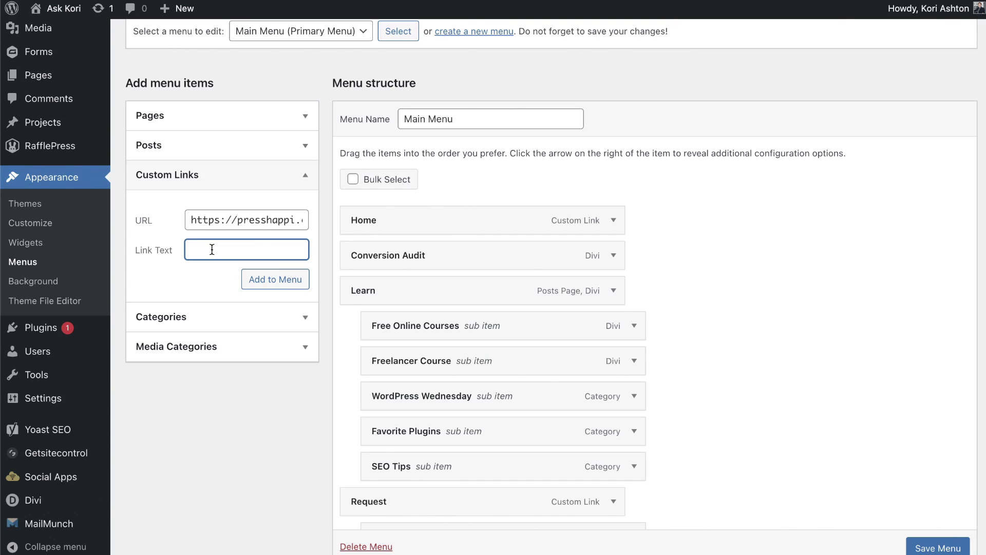
text(<img src=")
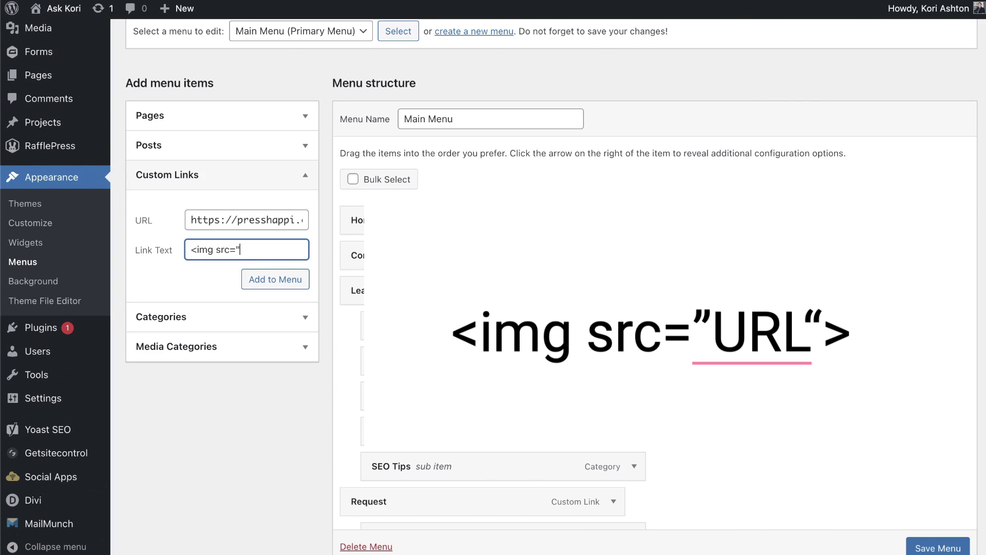
key(ctrl+v)
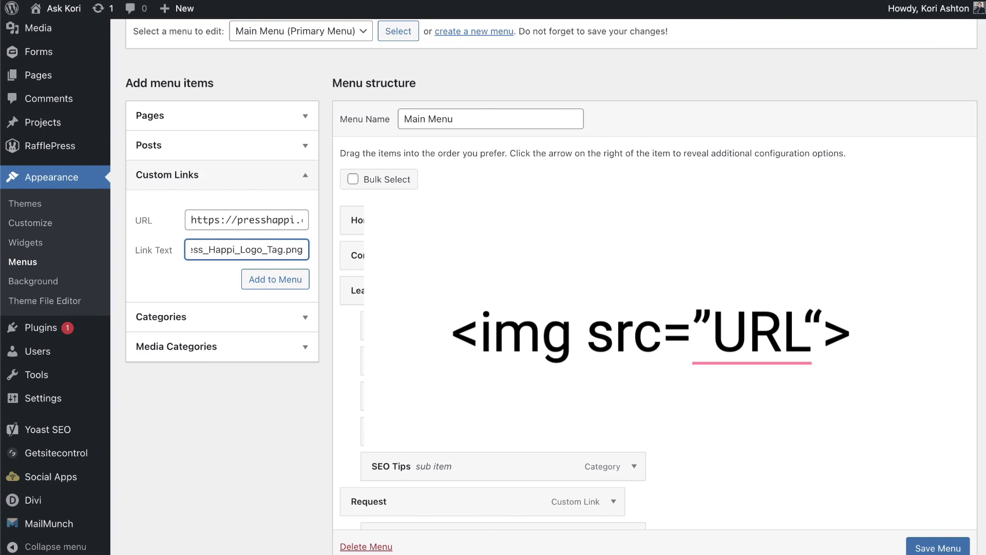
text(">)
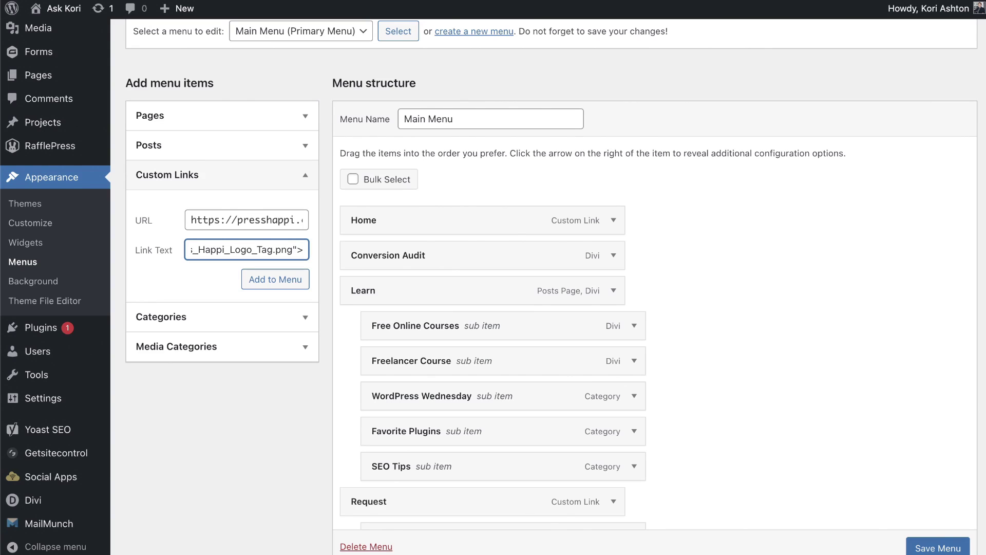
Step: Add the logo link to Main Menu as a Learn sub item after SEO Tips and save
click(280, 284)
scroll(472, 314, down, 6)
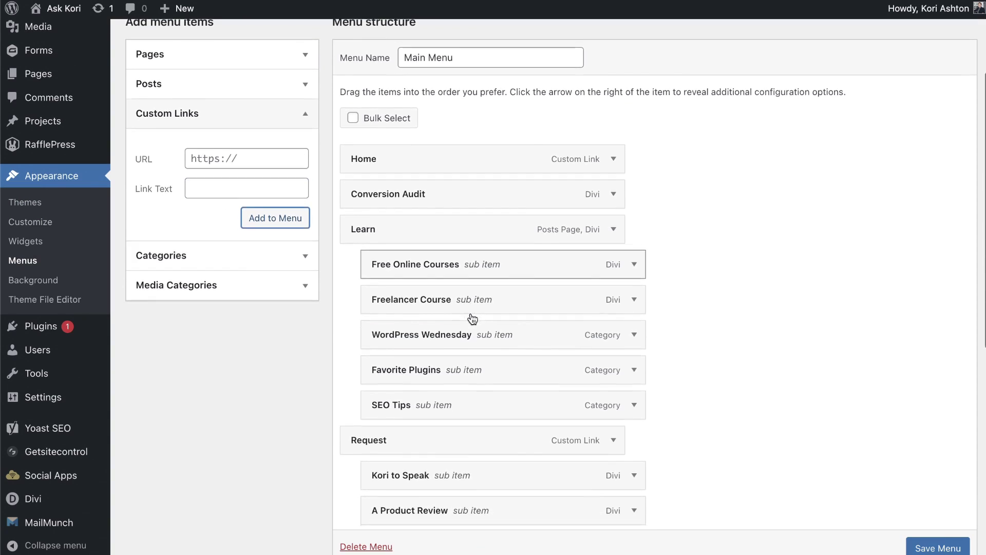
scroll(471, 316, down, 1)
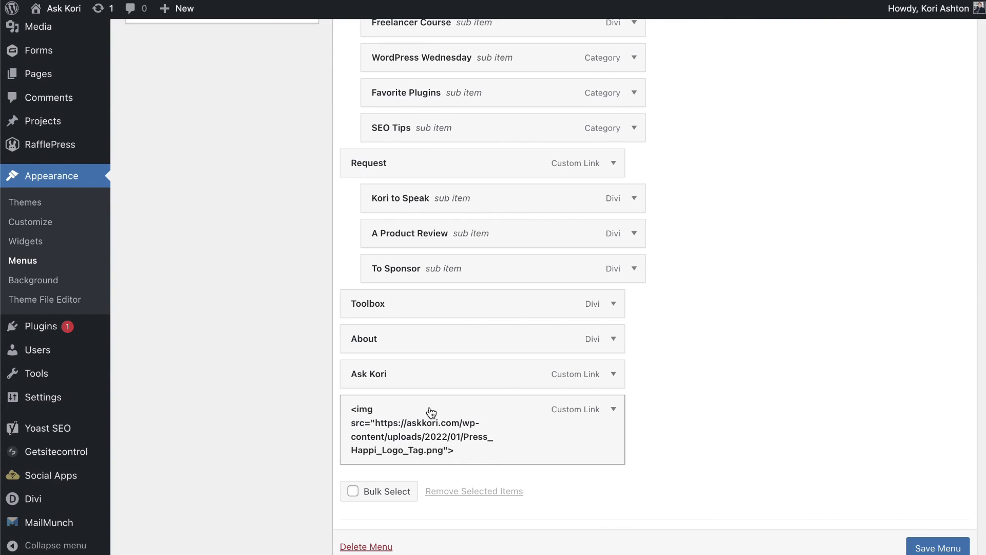
drag(430, 412, 453, 163)
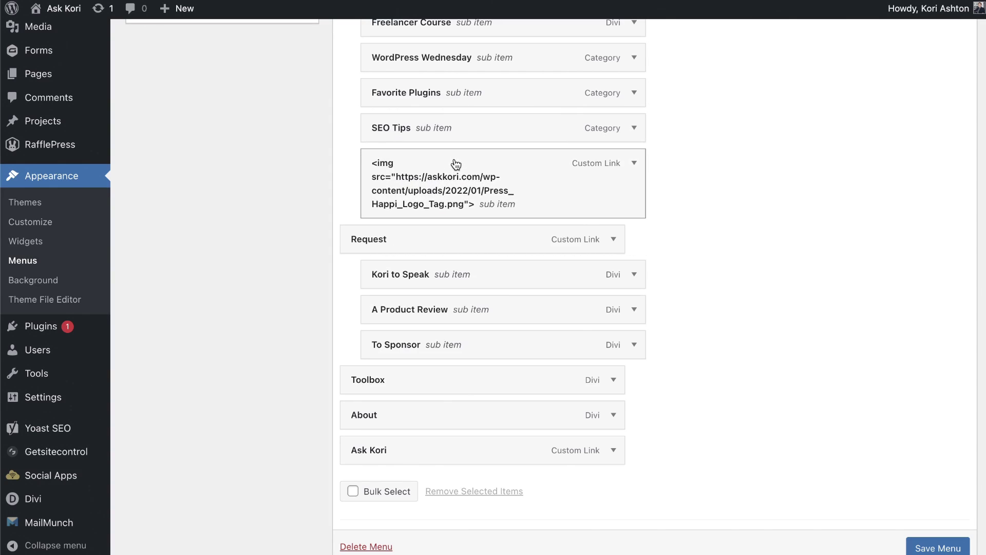
click(933, 551)
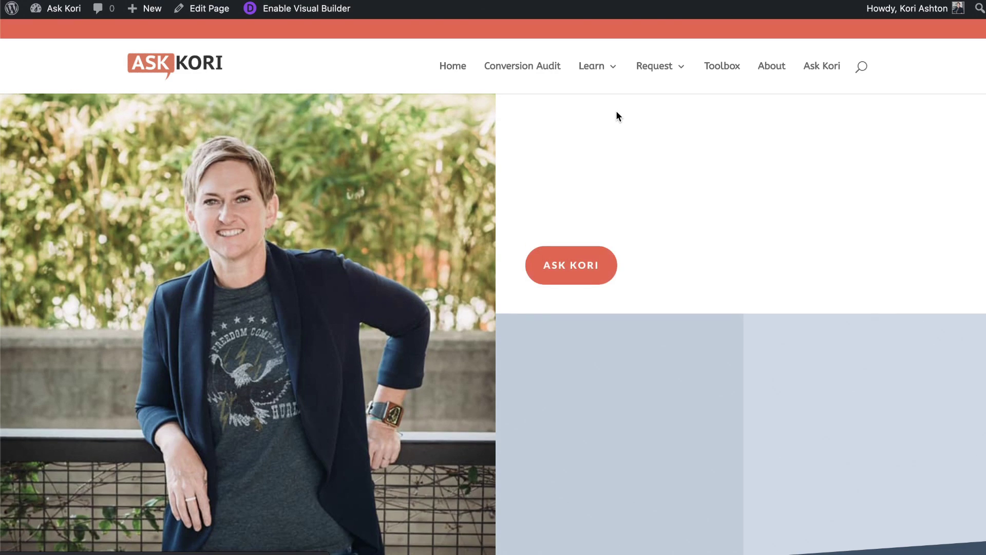
mouse_move(596, 69)
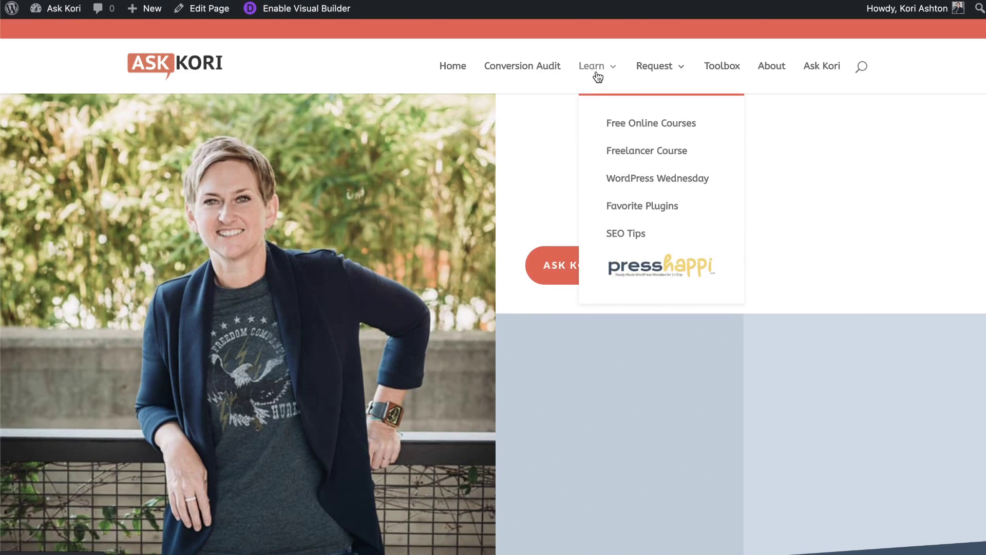
click(627, 269)
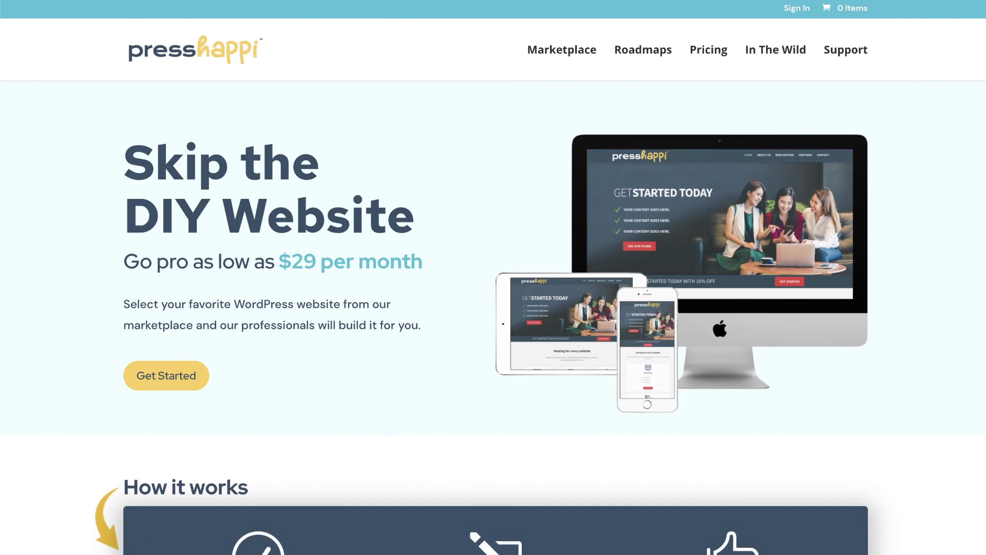
key(alt+Left)
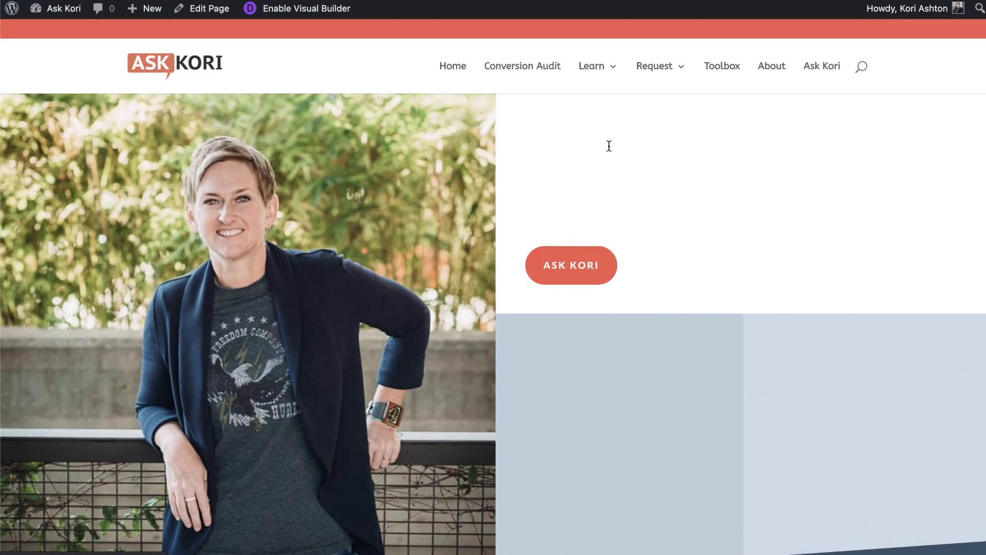
mouse_move(591, 71)
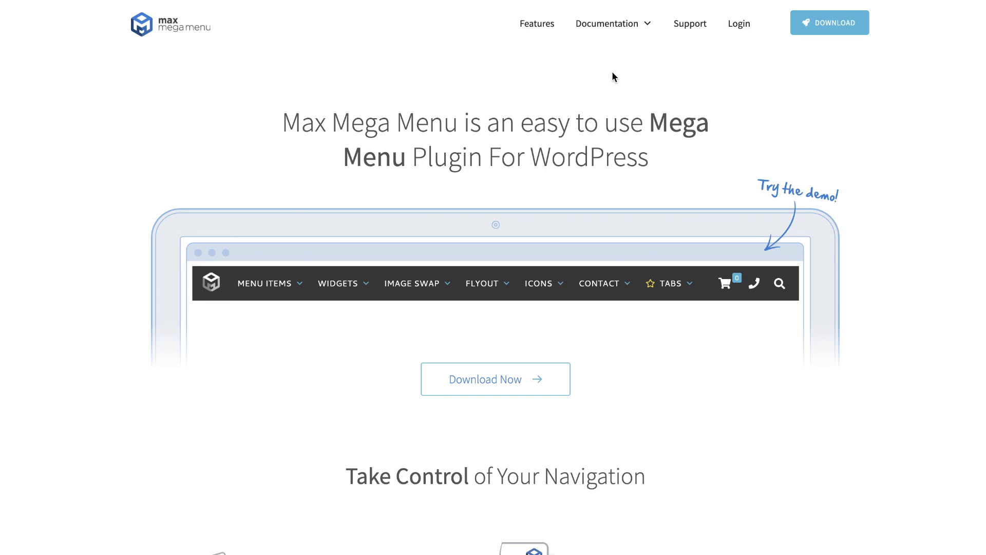
Step: Move from the Max Mega Menu site to WordPress's Add Plugins page
mouse_move(614, 24)
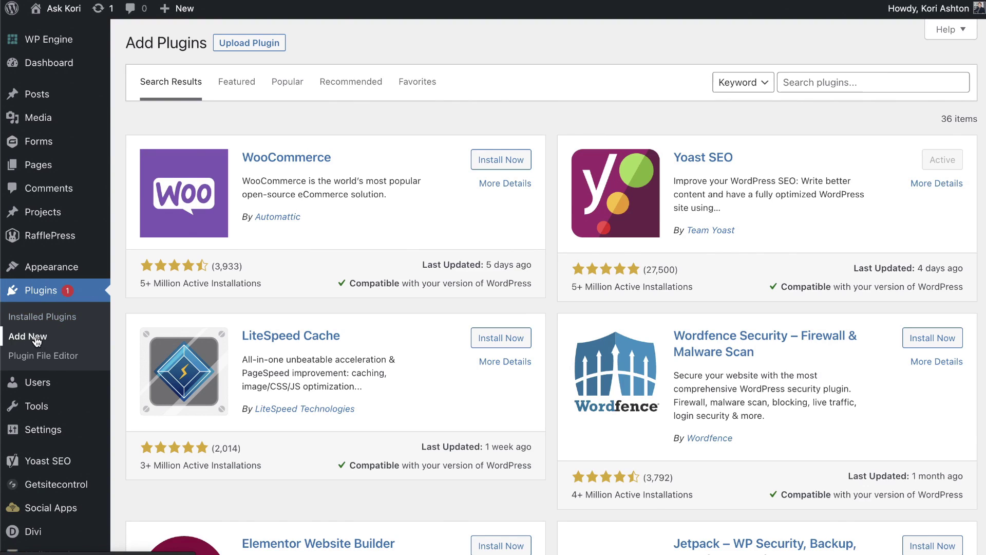
Step: Search plugins for 'font awesome', then install and activate the Font Awesome plugin
click(822, 82)
text(font awesome)
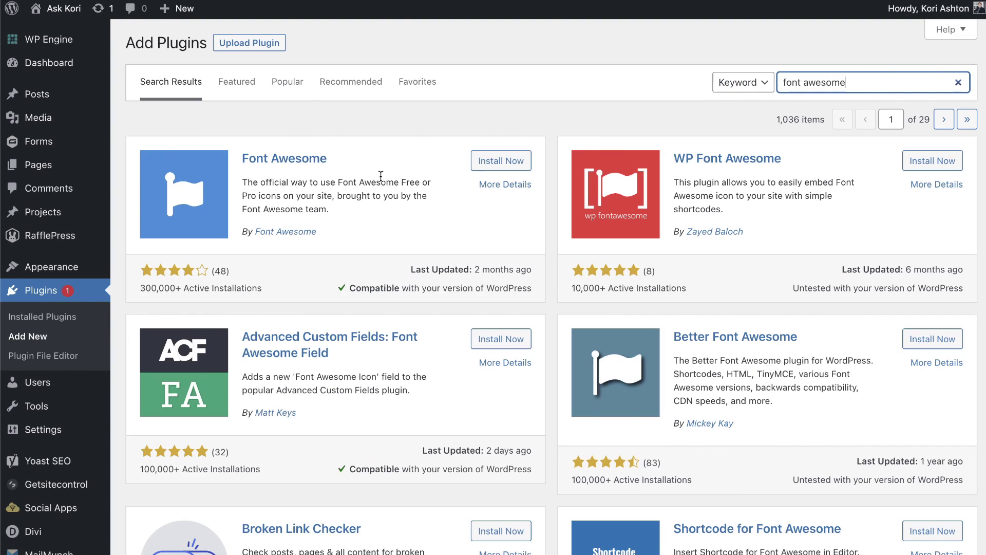
click(491, 162)
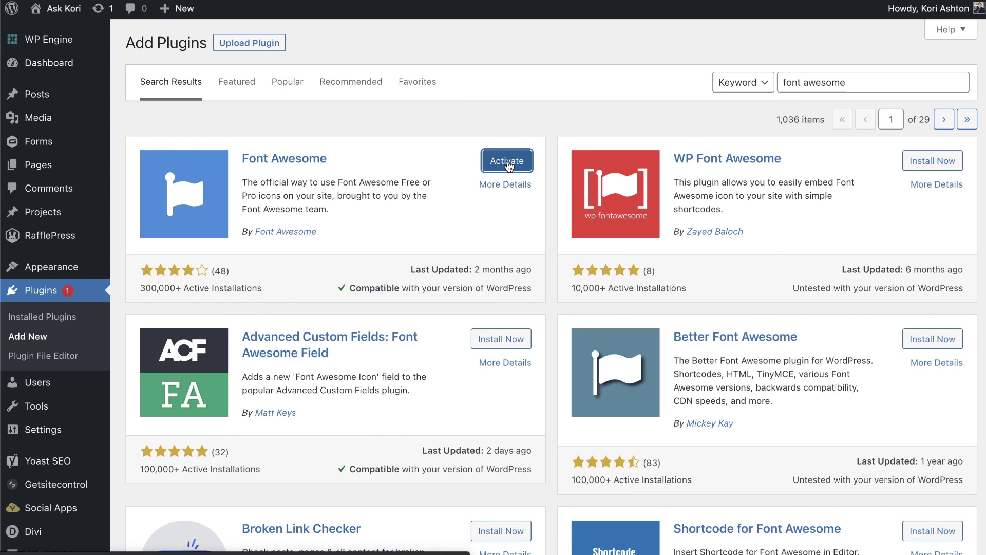
click(507, 161)
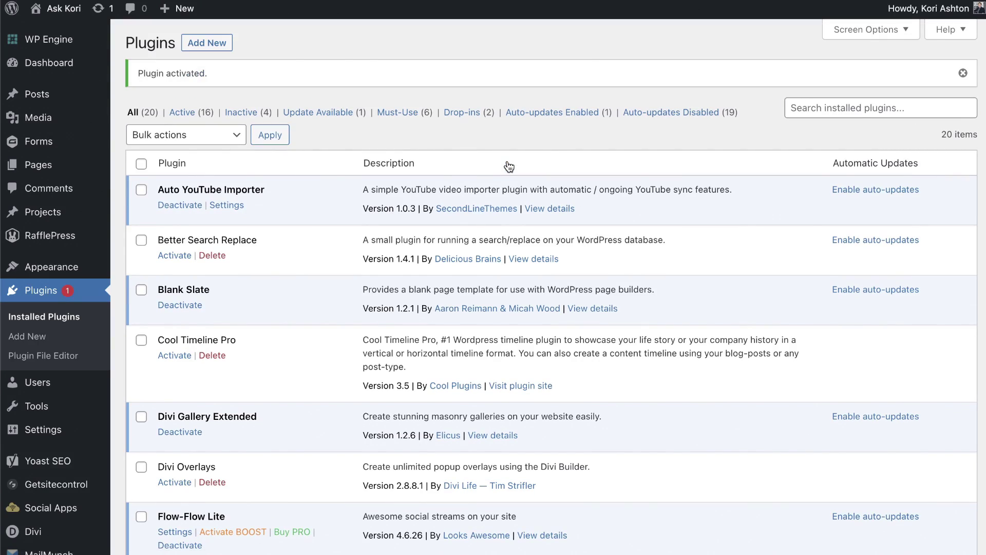
scroll(397, 303, down, 7)
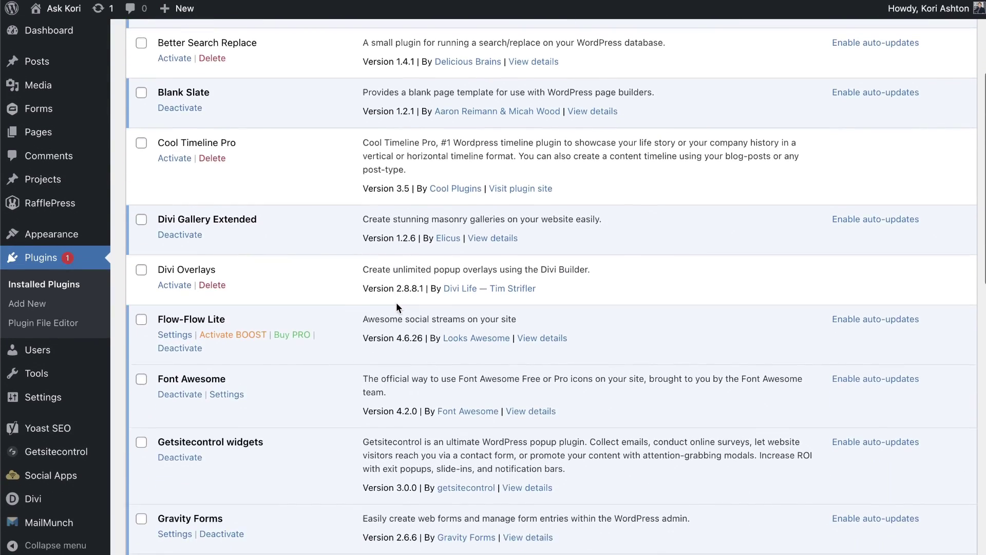
scroll(396, 303, up, 7)
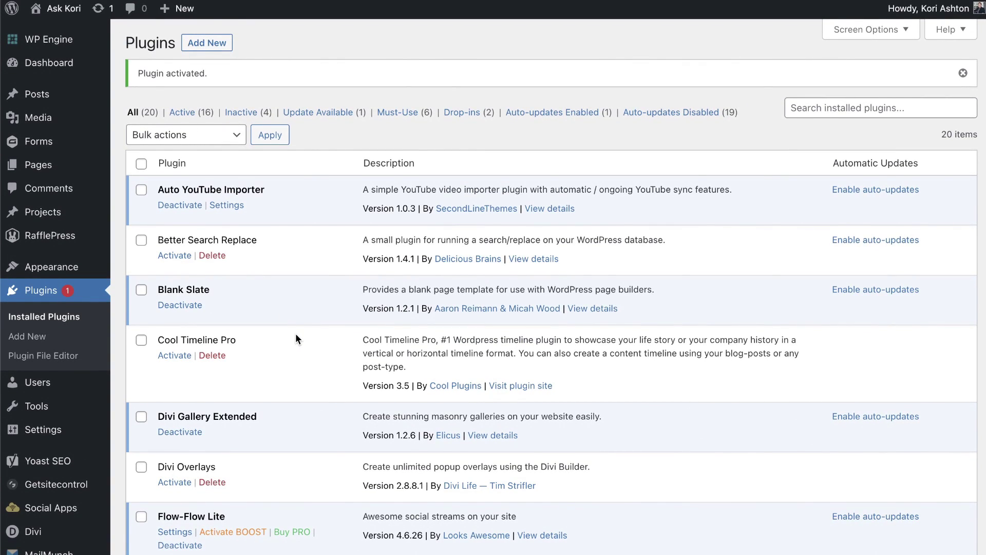
scroll(296, 339, down, 5)
scroll(296, 339, down, 1)
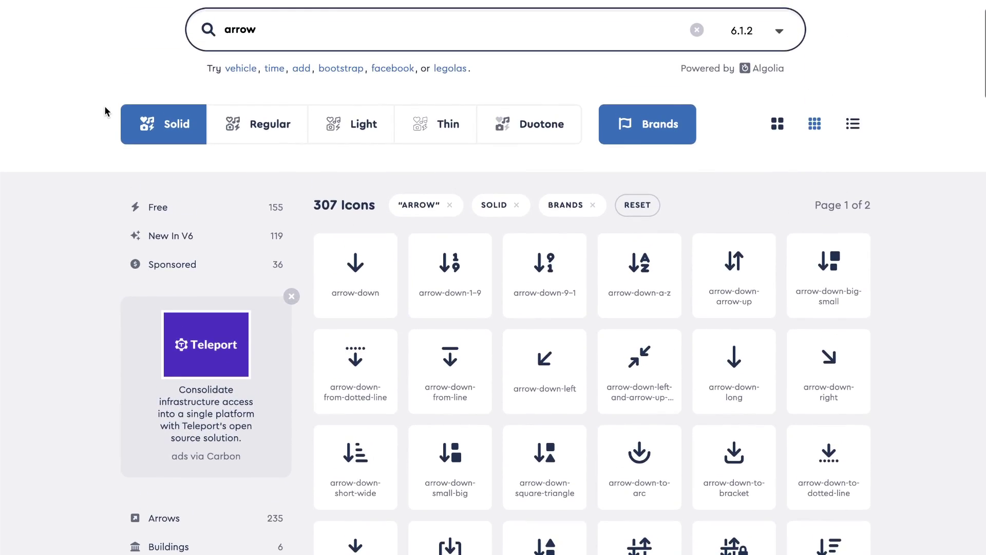
Step: Copy the HTML snippet of the circle-arrow-right (f0a9) icon from the arrow search results
scroll(105, 111, down, 4)
scroll(105, 112, down, 10)
scroll(105, 112, down, 20)
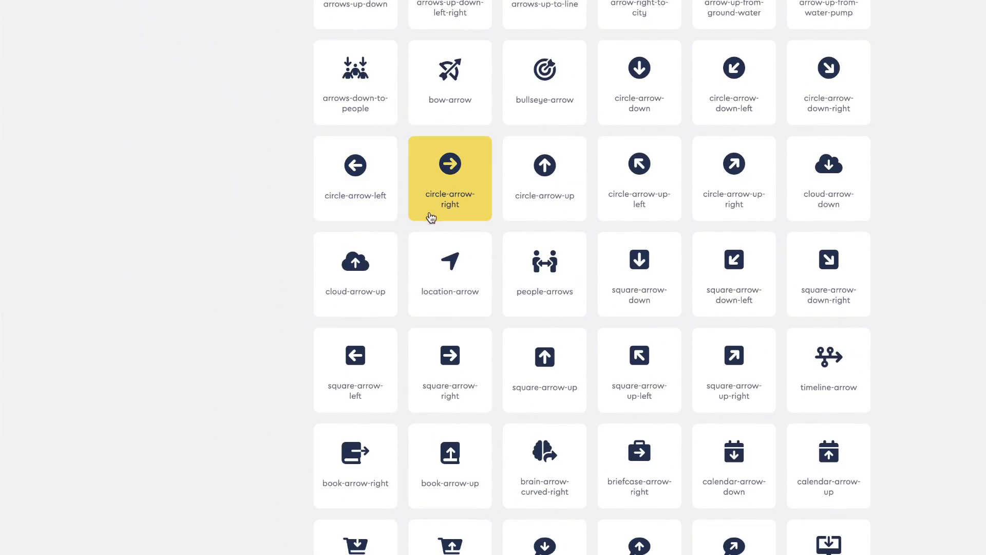
click(459, 201)
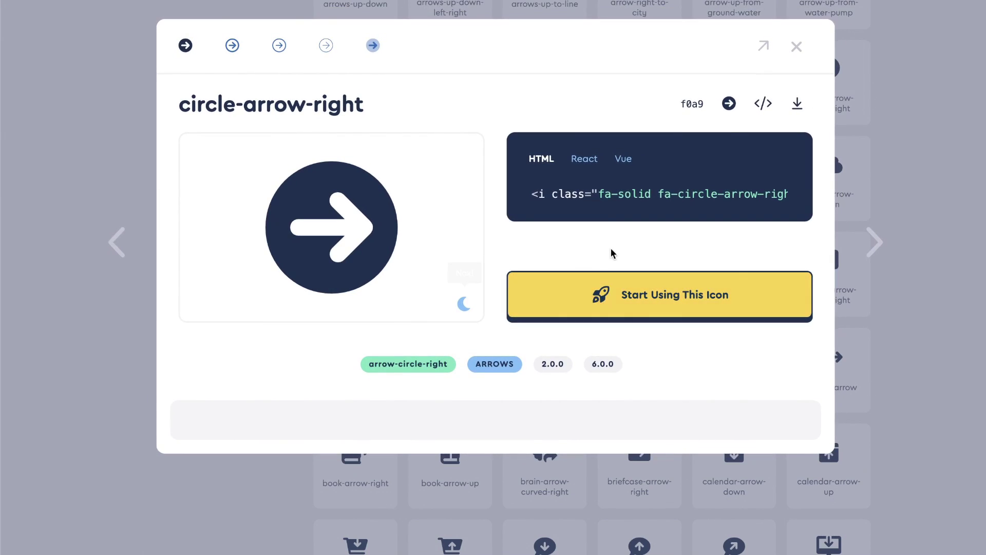
click(591, 199)
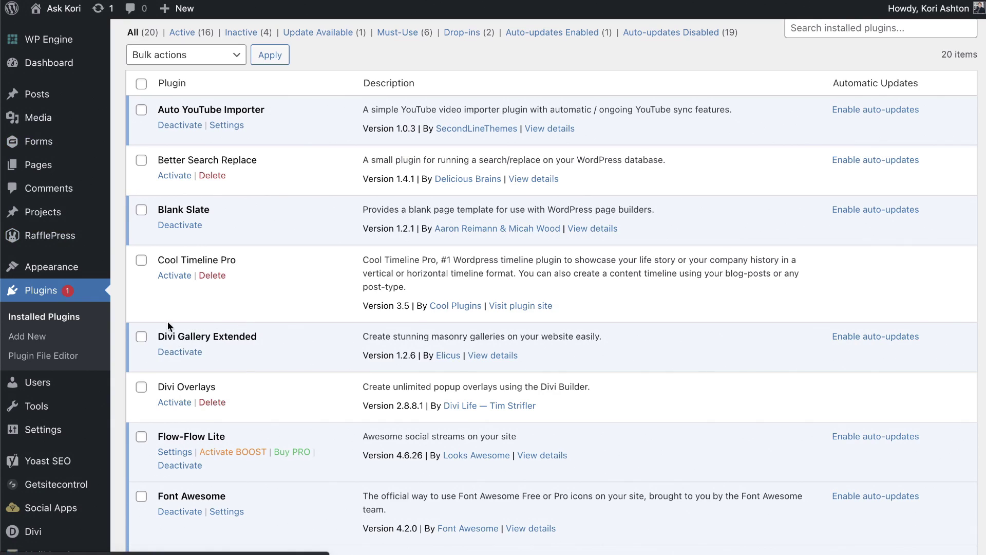
mouse_move(82, 270)
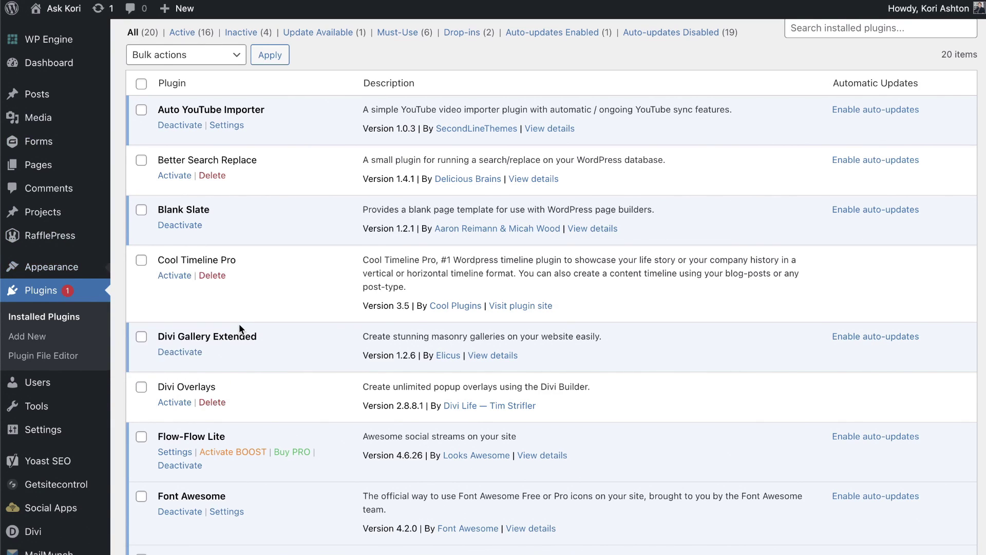
scroll(385, 462, down, 2)
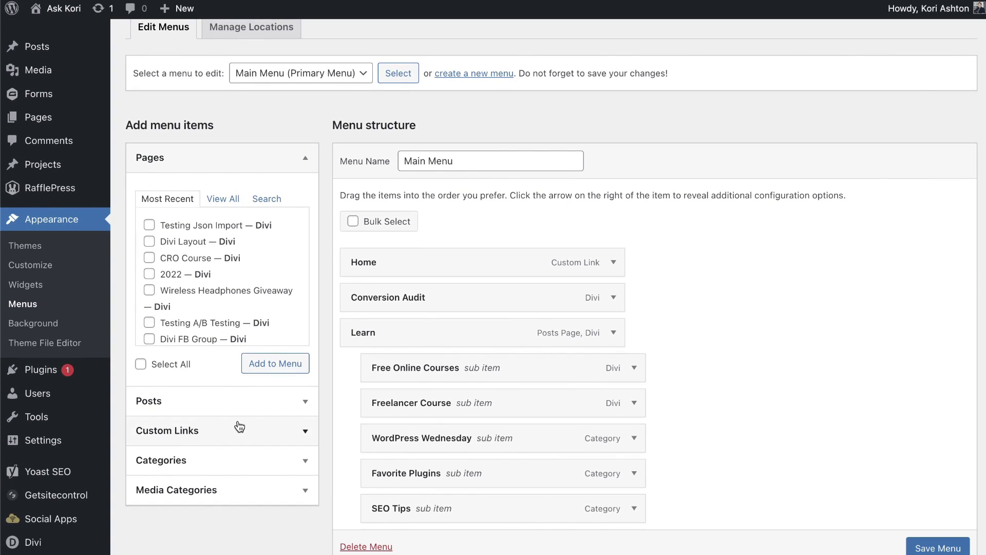
click(254, 435)
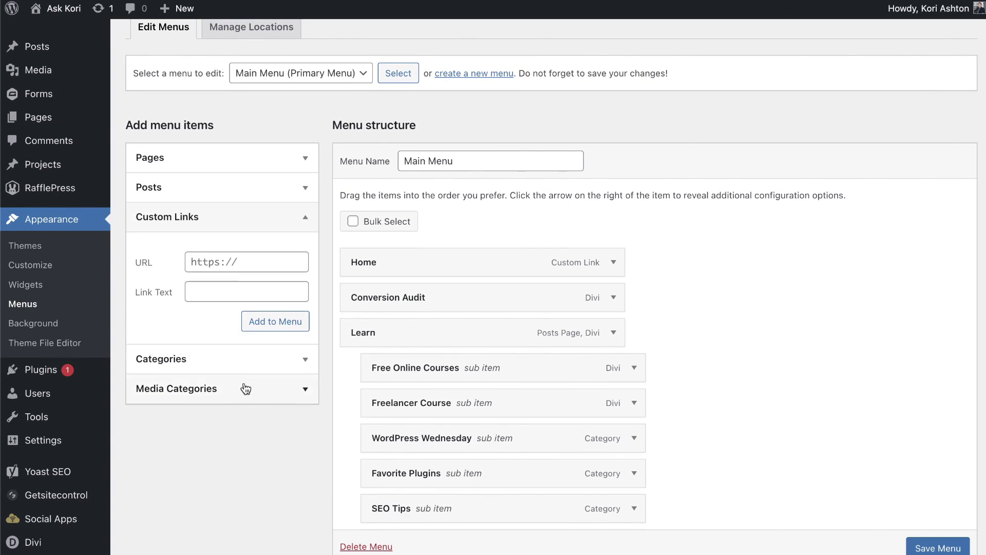
click(216, 263)
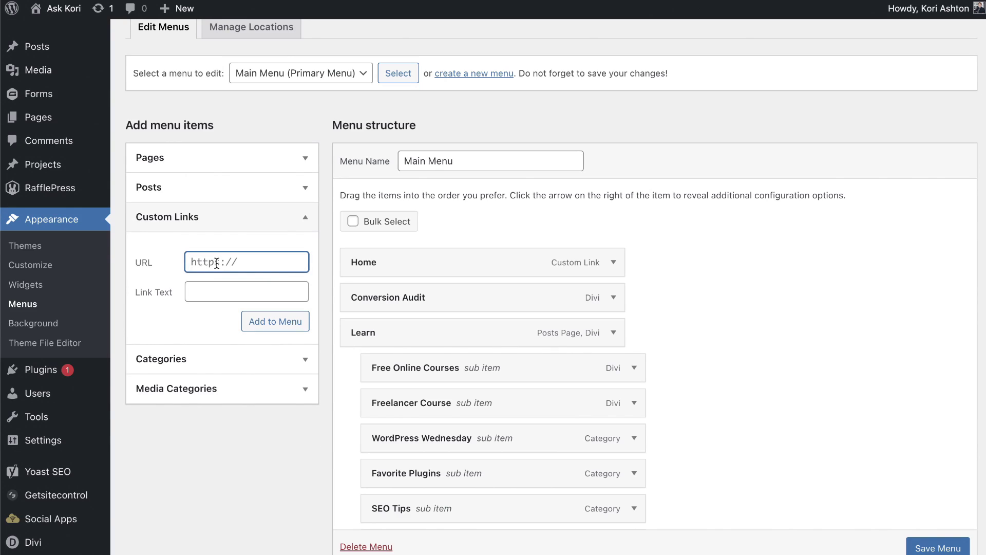
text(https)
text(://presshappi.com)
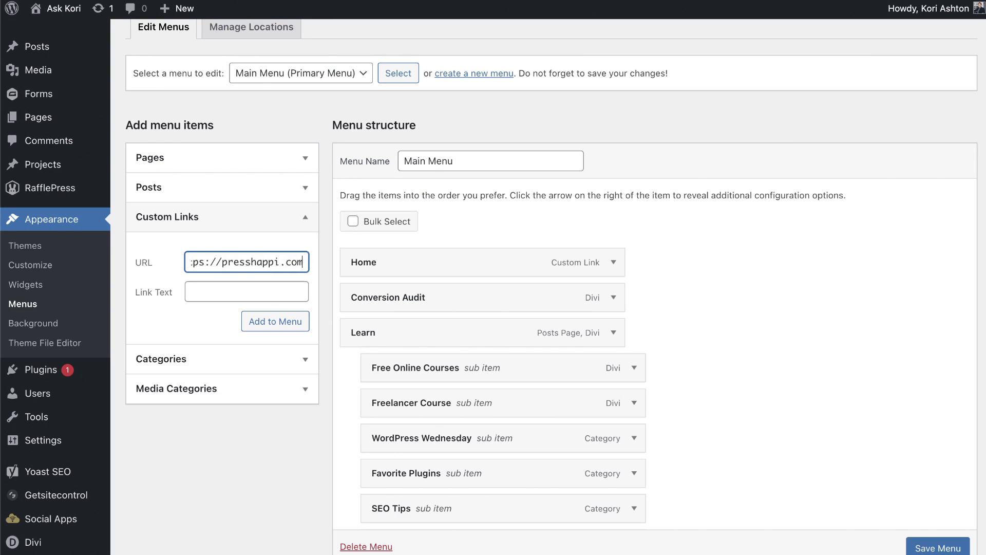
click(211, 290)
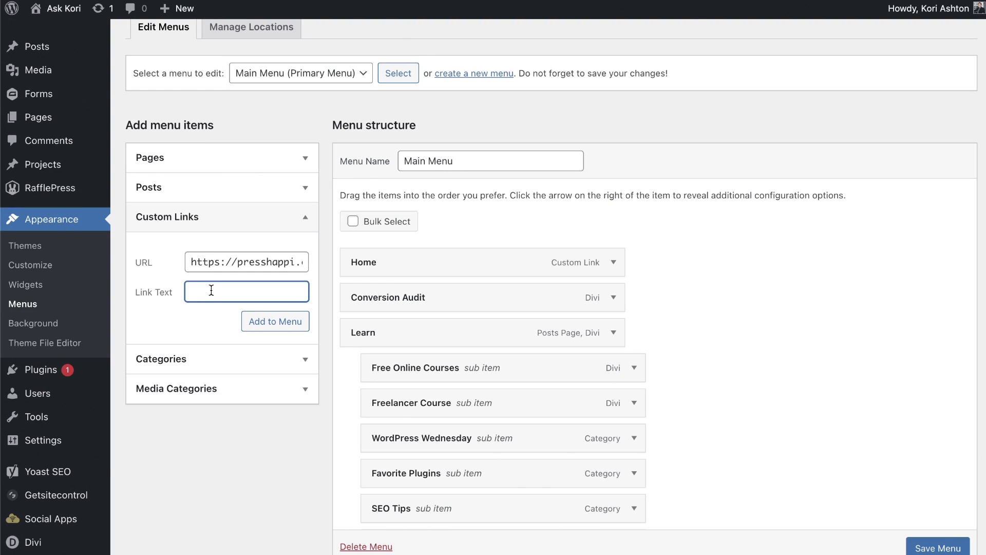
key(ctrl+v)
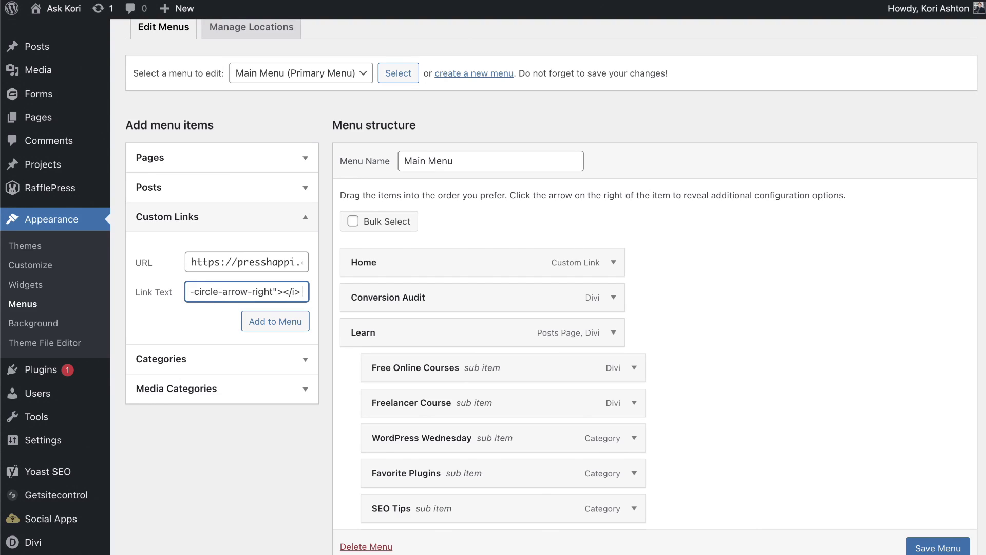
text(Press Happi)
Step: Add the icon Press Happi link to the menu and drag it under Learn, above the logo item
click(268, 322)
scroll(568, 347, down, 8)
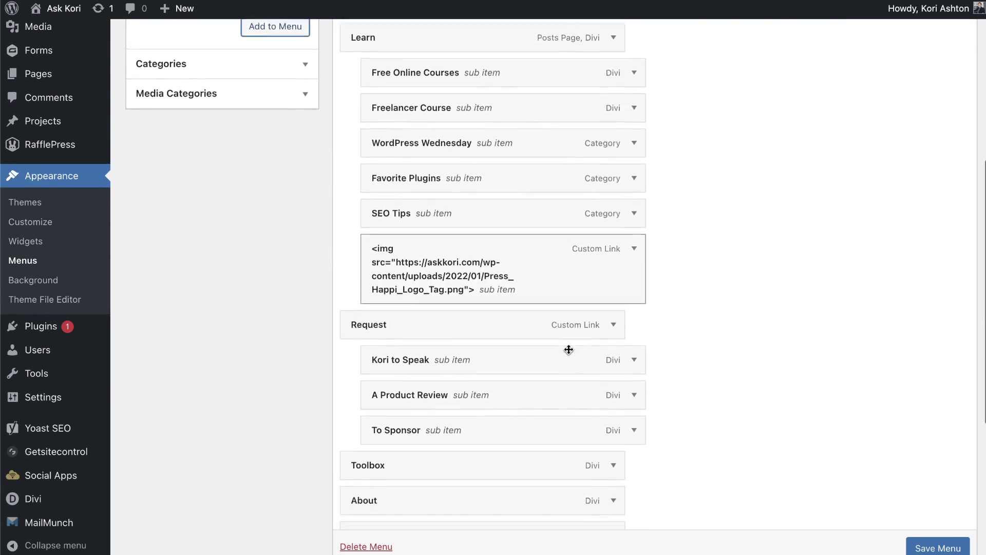
scroll(568, 349, down, 2)
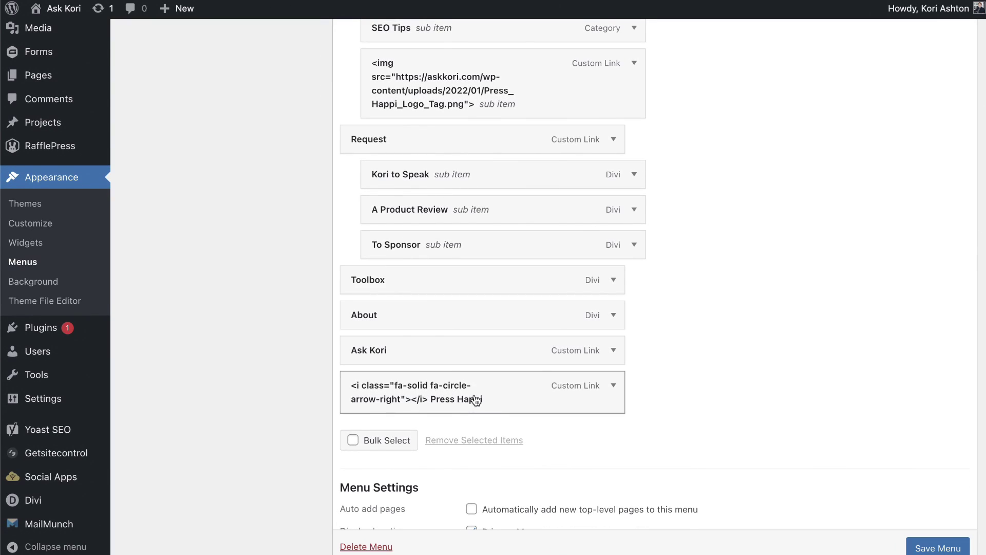
drag(509, 388, 525, 64)
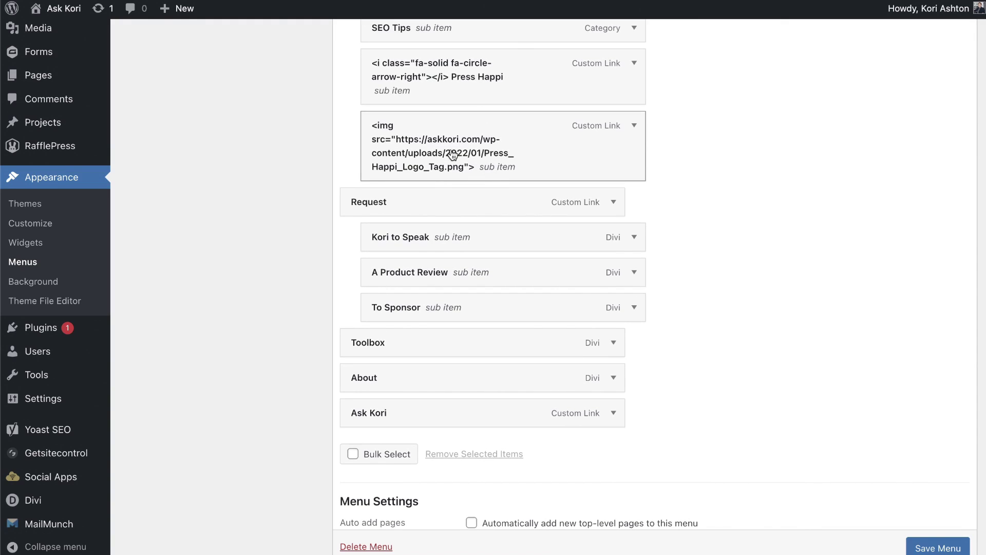
scroll(603, 141, up, 3)
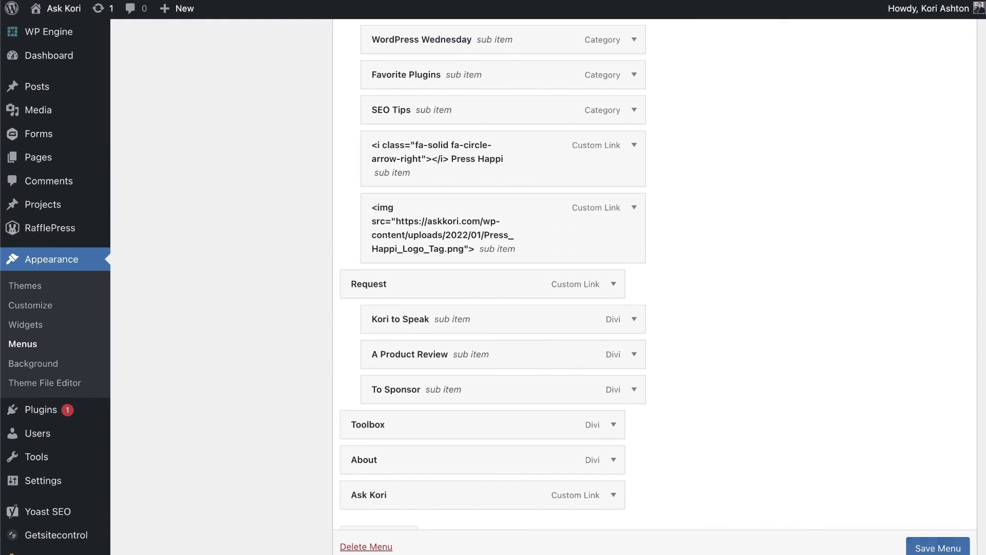
scroll(856, 265, down, 2)
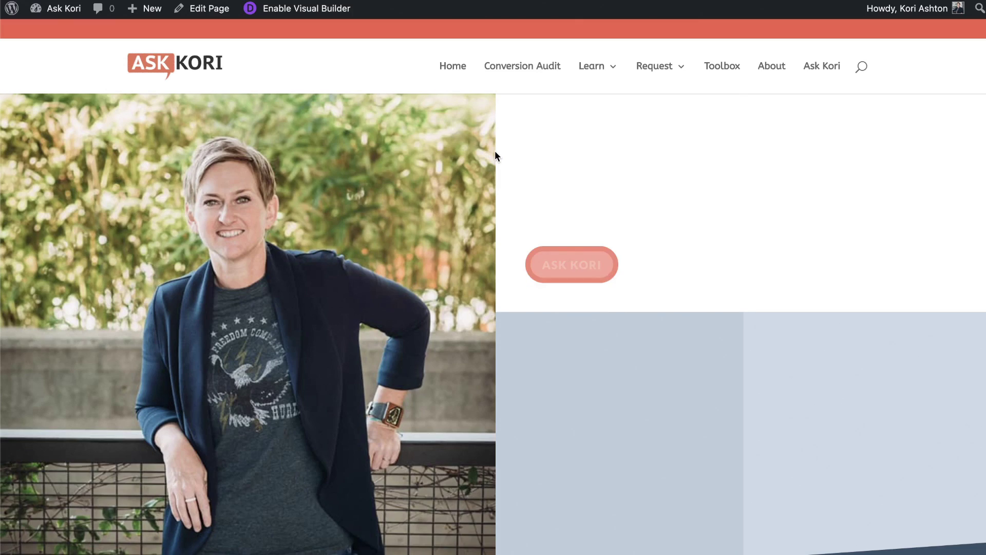
Step: Preview the Learn dropdown on the live Ask Kori homepage and scroll down the page
mouse_move(594, 67)
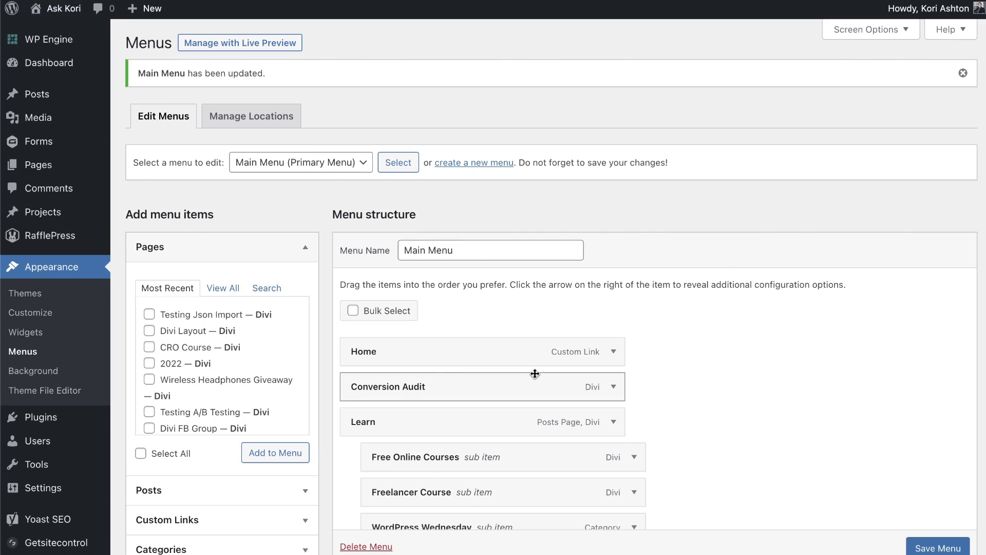
scroll(534, 374, down, 3)
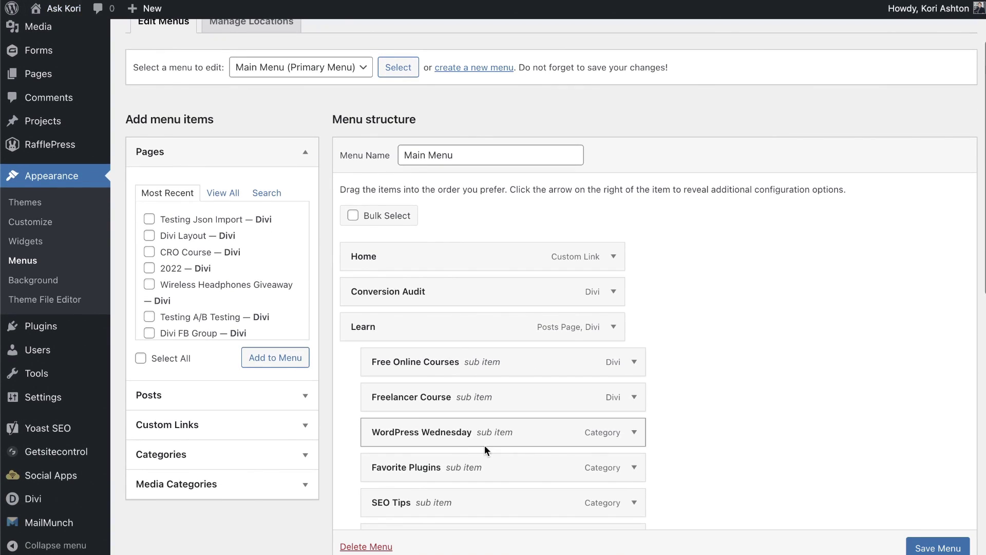
scroll(546, 446, down, 3)
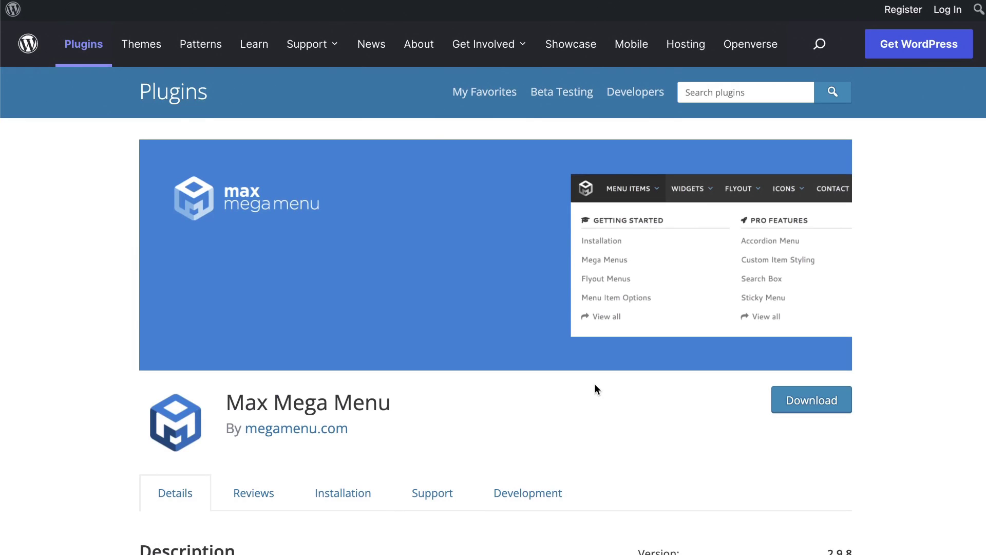
Step: Scroll through the Max Mega Menu plugin page's description, details and ratings on WordPress.org
scroll(595, 385, down, 2)
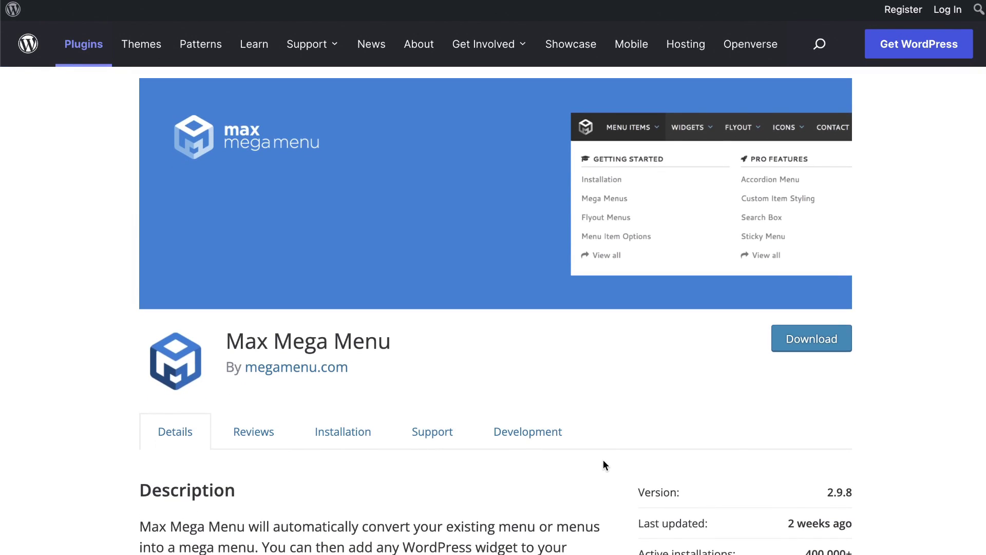
scroll(603, 460, down, 4)
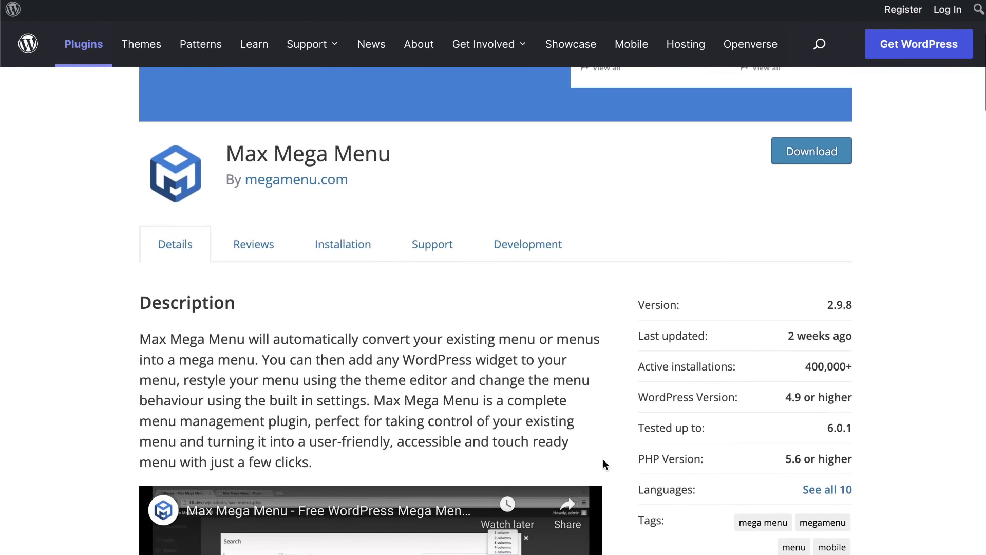
scroll(603, 458, up, 1)
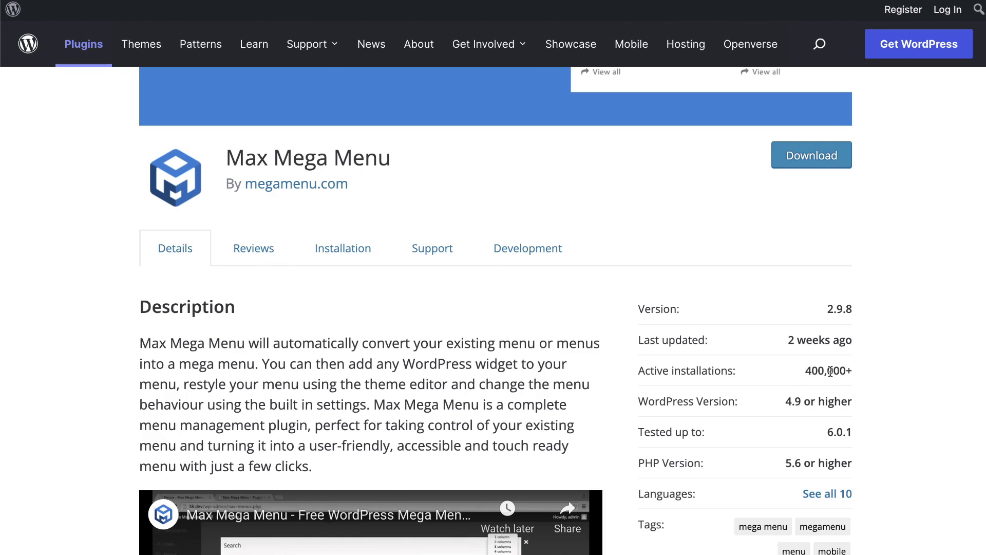
scroll(789, 403, down, 1)
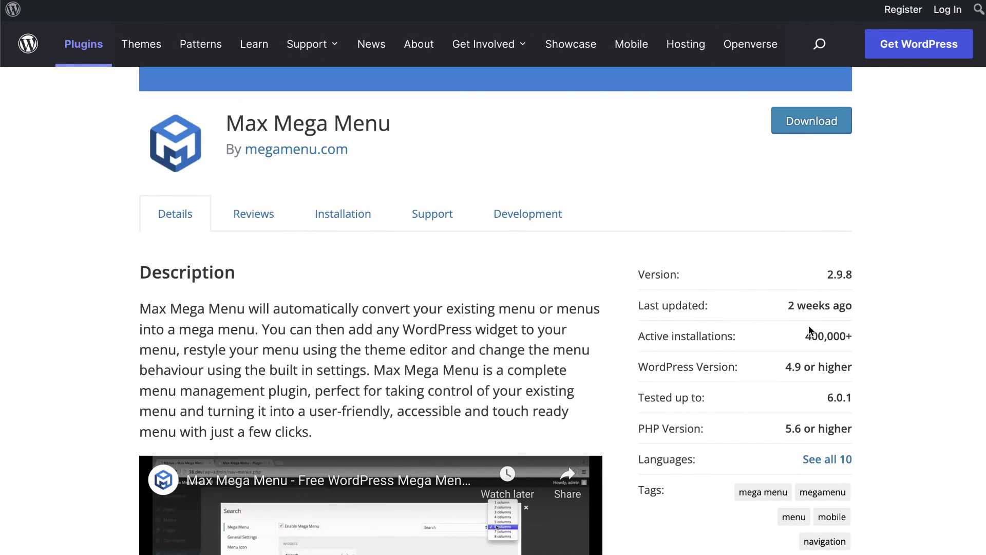
scroll(775, 387, down, 1)
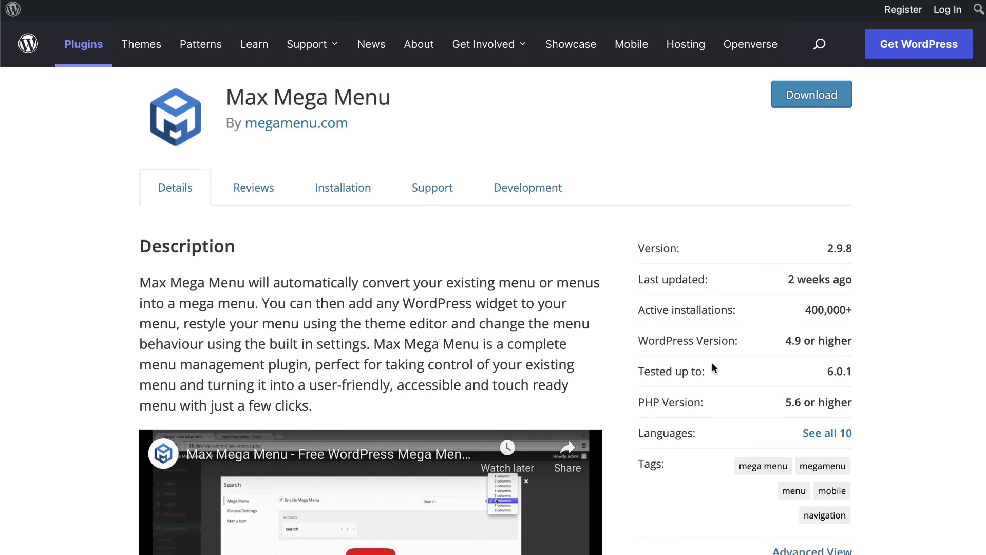
scroll(711, 362, down, 5)
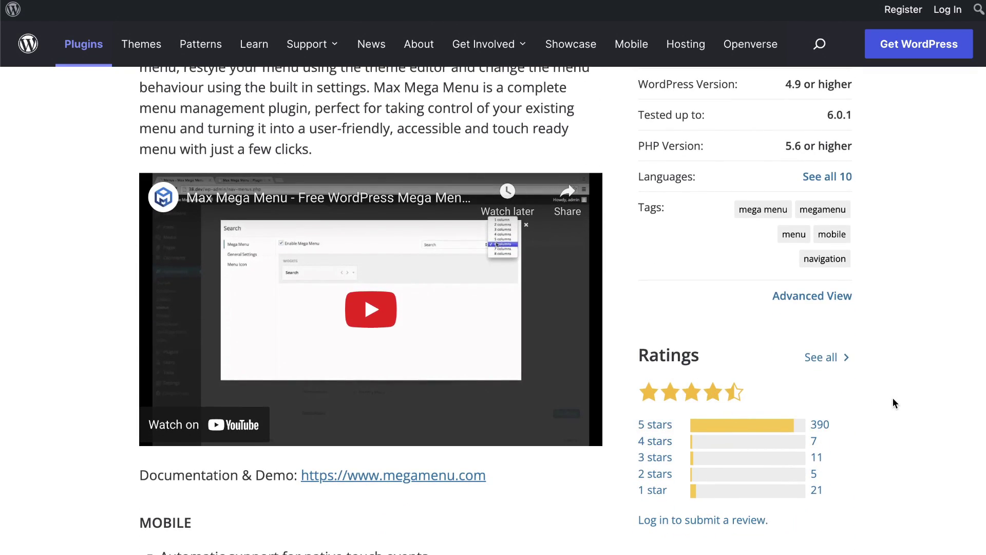
scroll(892, 397, down, 2)
scroll(893, 397, up, 2)
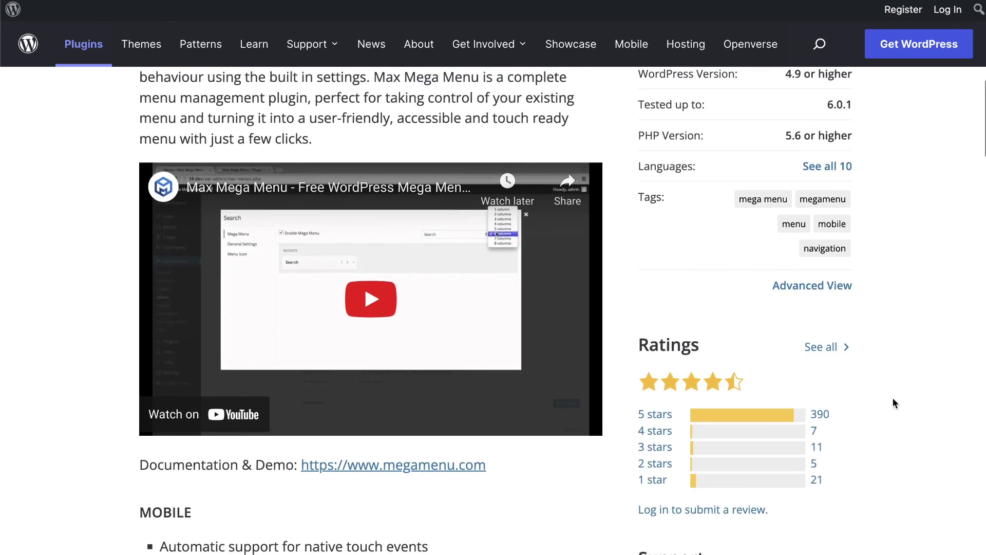
scroll(893, 403, up, 5)
scroll(893, 402, down, 3)
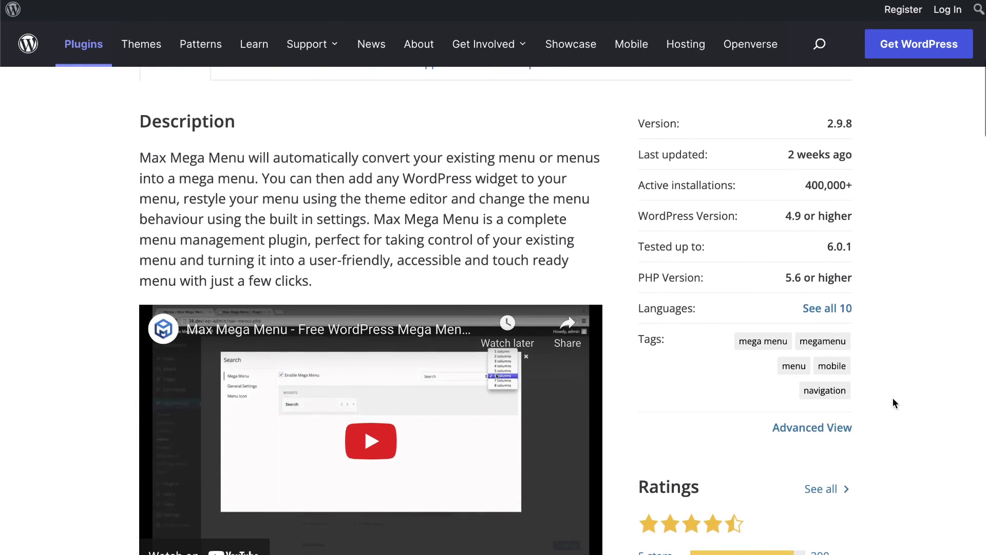
scroll(894, 403, down, 4)
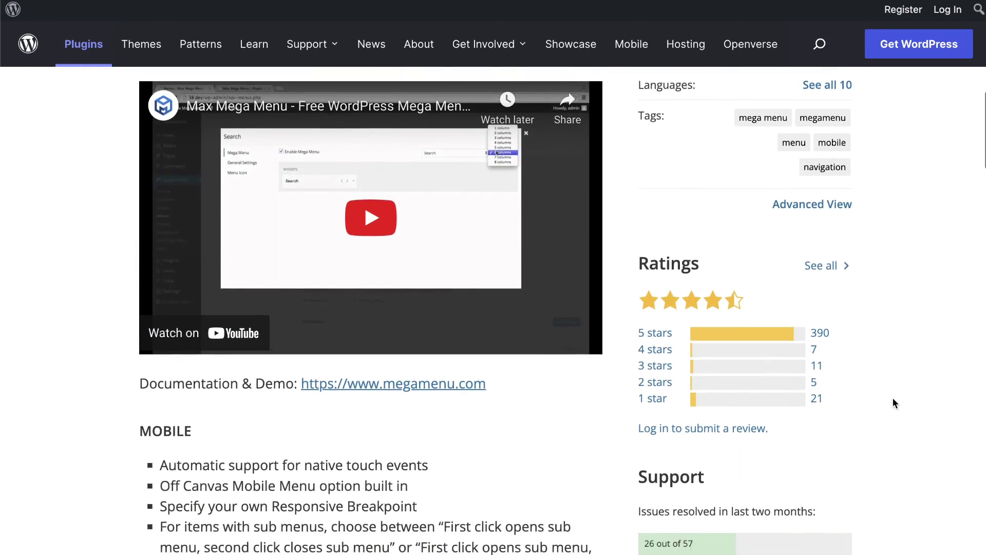
scroll(892, 403, down, 3)
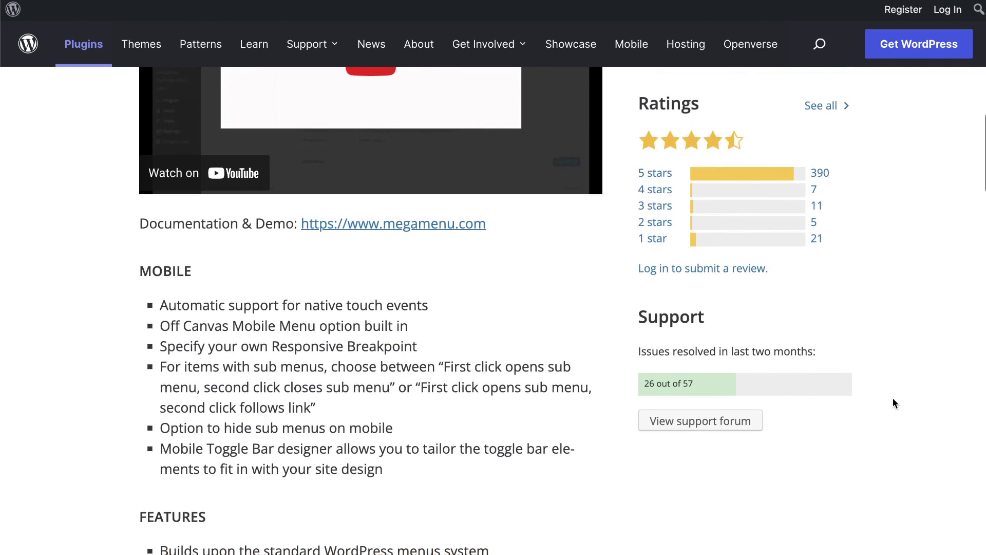
scroll(893, 402, up, 5)
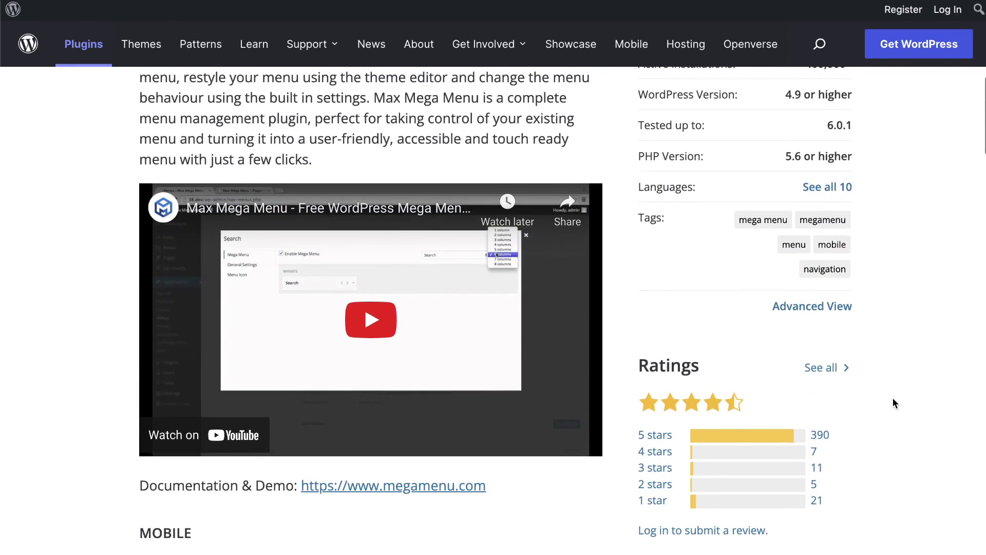
scroll(893, 399, up, 8)
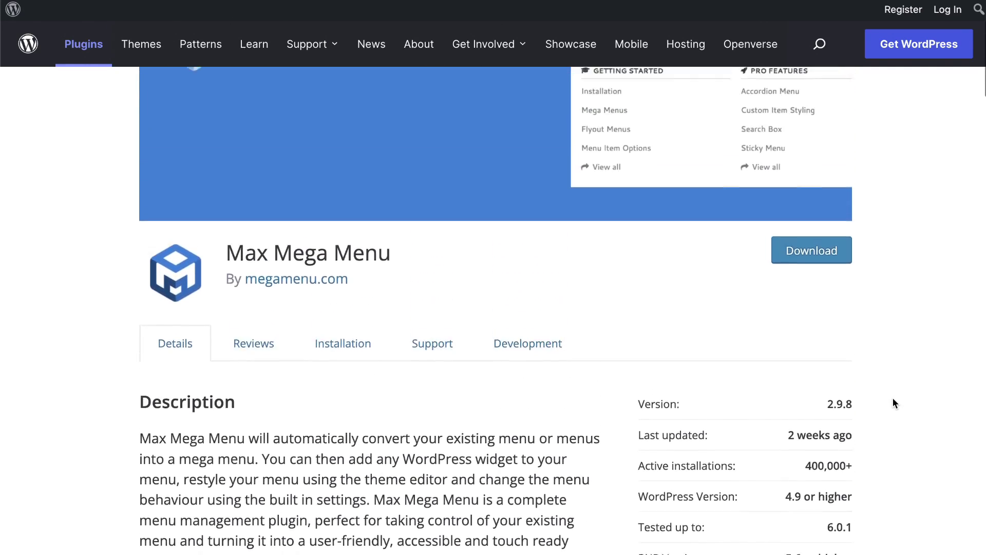
scroll(892, 400, up, 3)
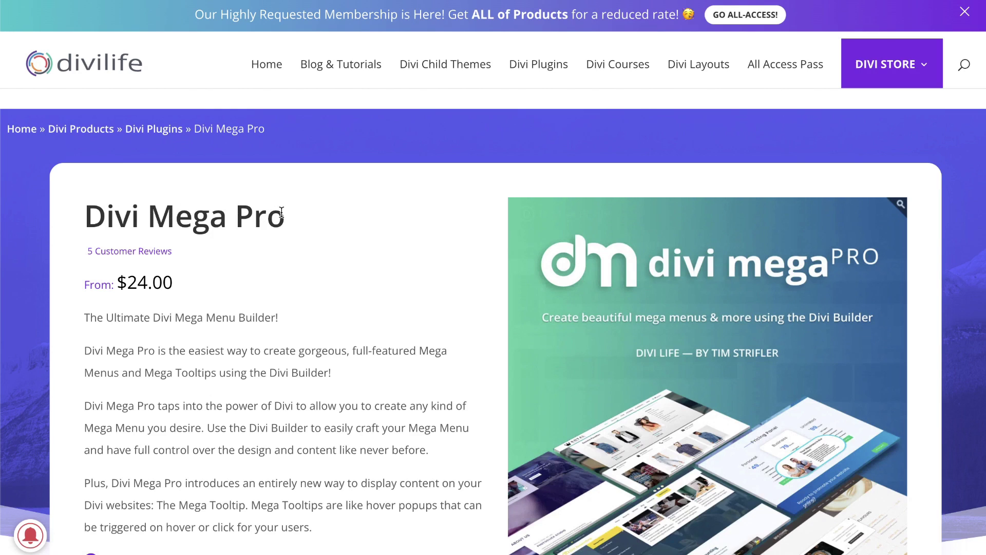
Step: On the Divi Mega Pro demo, switch the Customer Support and Full Featured tabs and preview Contact and Login menus
scroll(338, 303, down, 3)
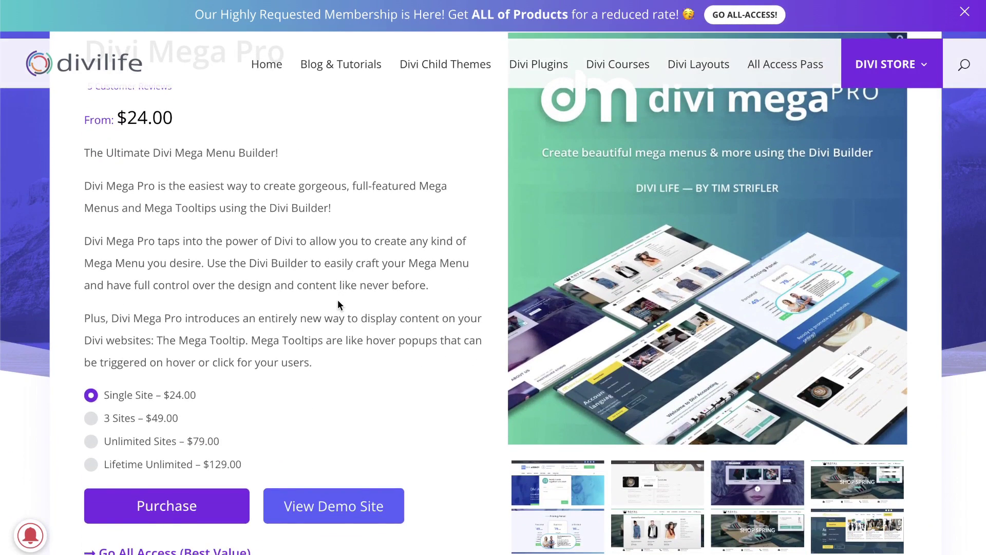
scroll(338, 300, up, 3)
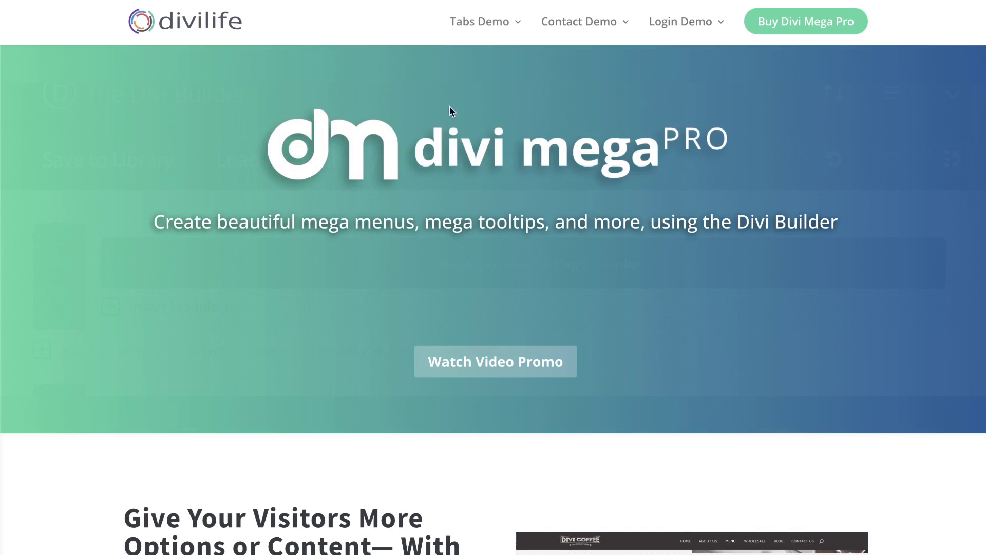
mouse_move(480, 19)
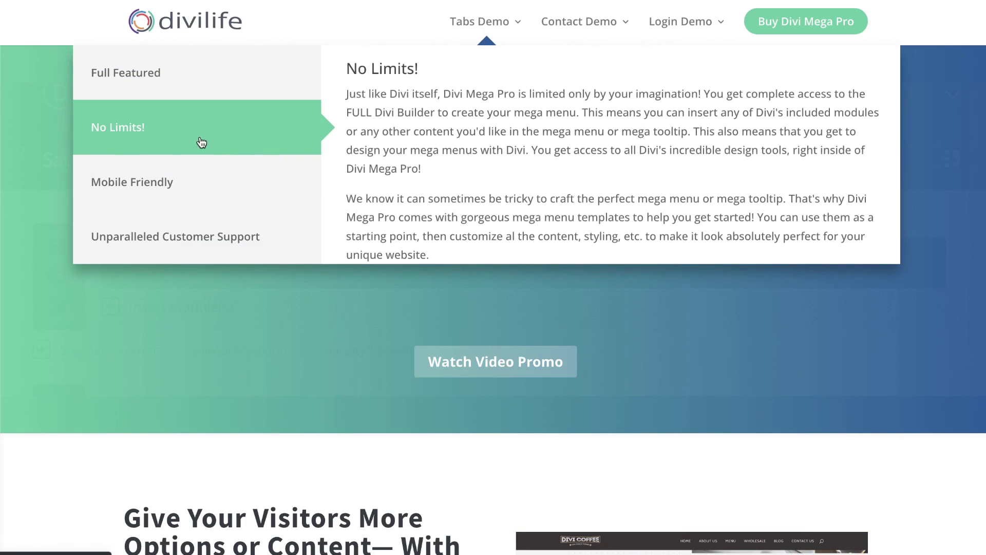
mouse_move(202, 190)
click(208, 216)
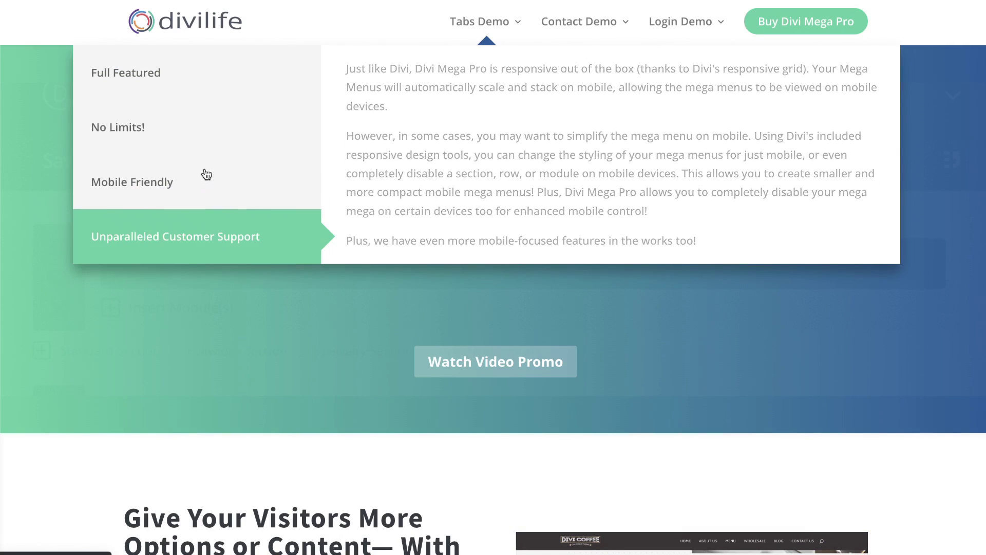
click(239, 75)
mouse_move(581, 27)
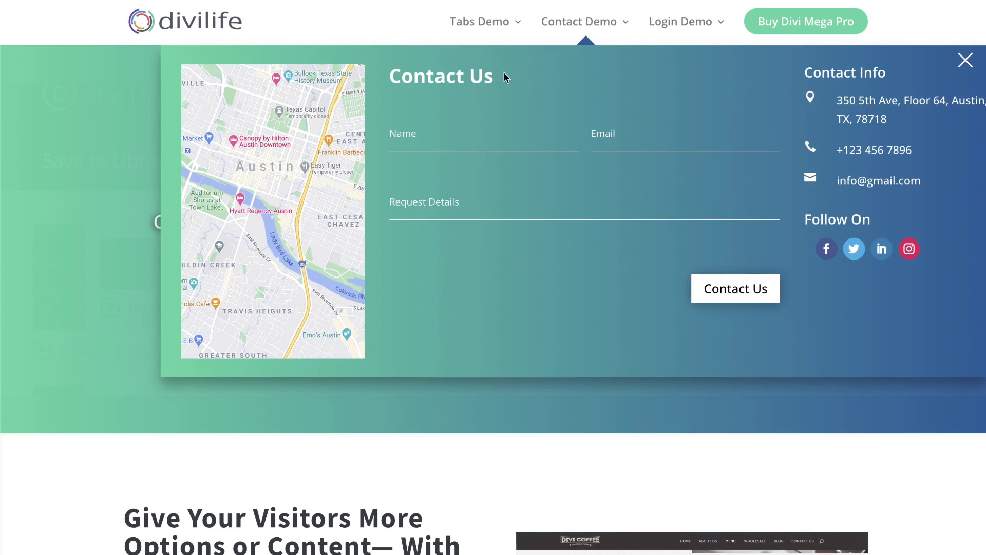
mouse_move(678, 24)
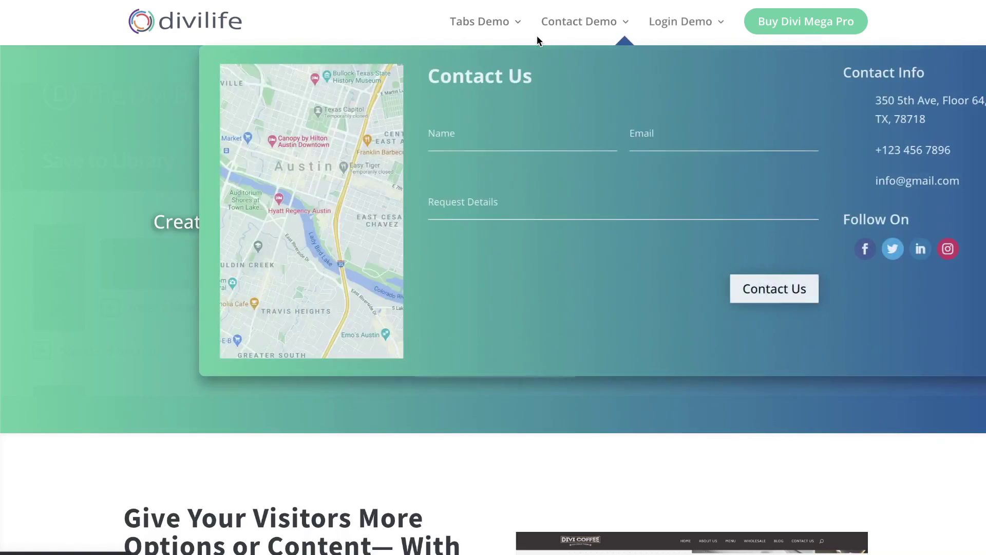
mouse_move(479, 35)
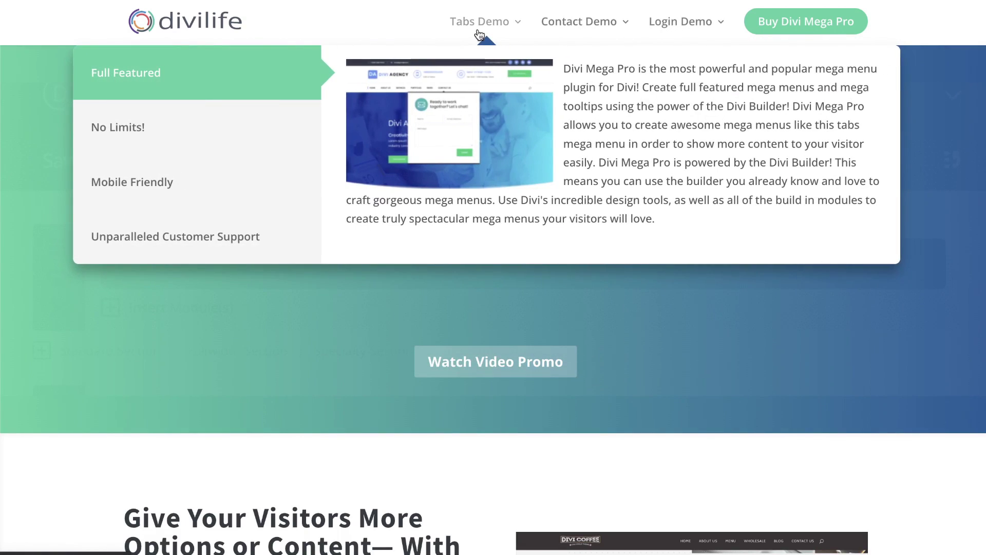